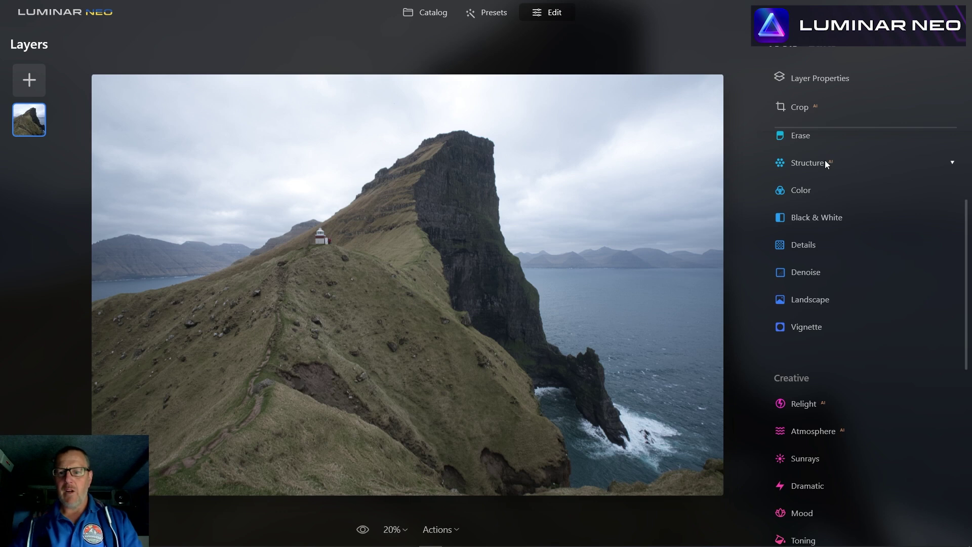
Apply Enhance AI to the photo with the Accent set to 76.
scroll(837, 148, "down", 3)
scroll(854, 208, "up", 5)
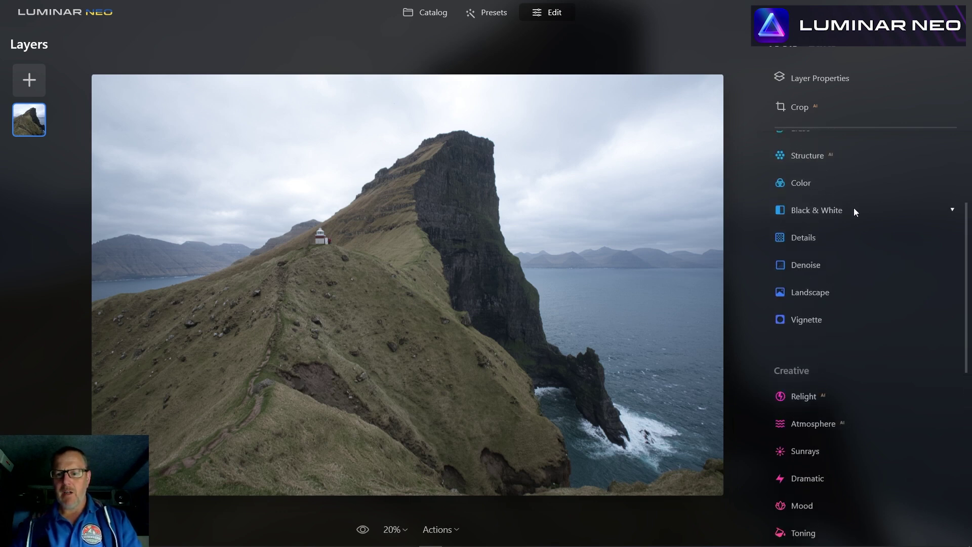
scroll(854, 215, "down", 1)
scroll(852, 203, "up", 1)
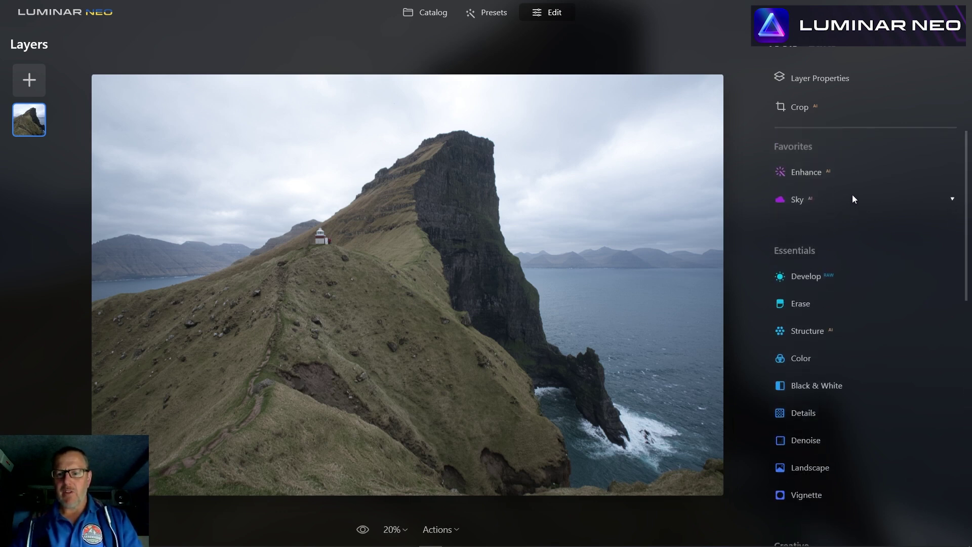
left_click(848, 177)
left_click_drag(793, 241, 856, 242)
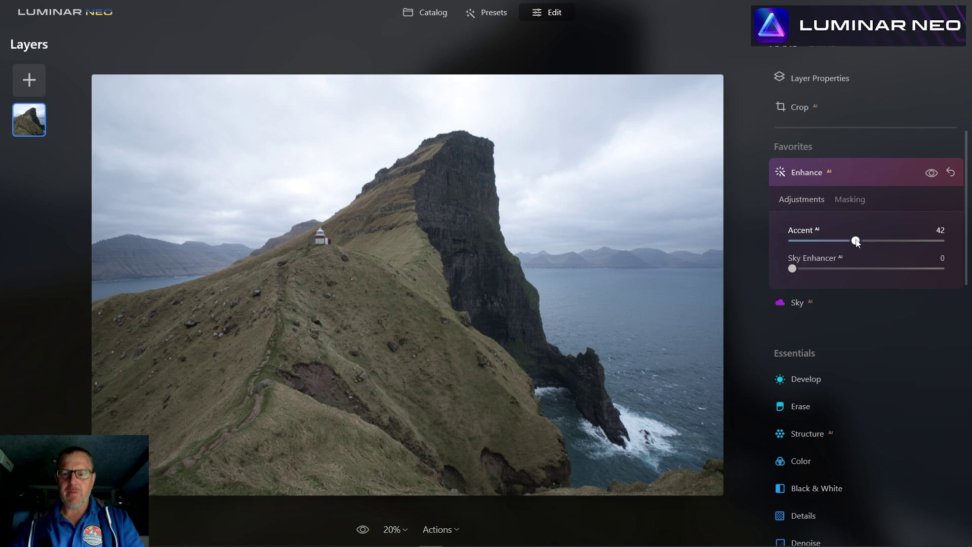
left_click_drag(856, 241, 905, 241)
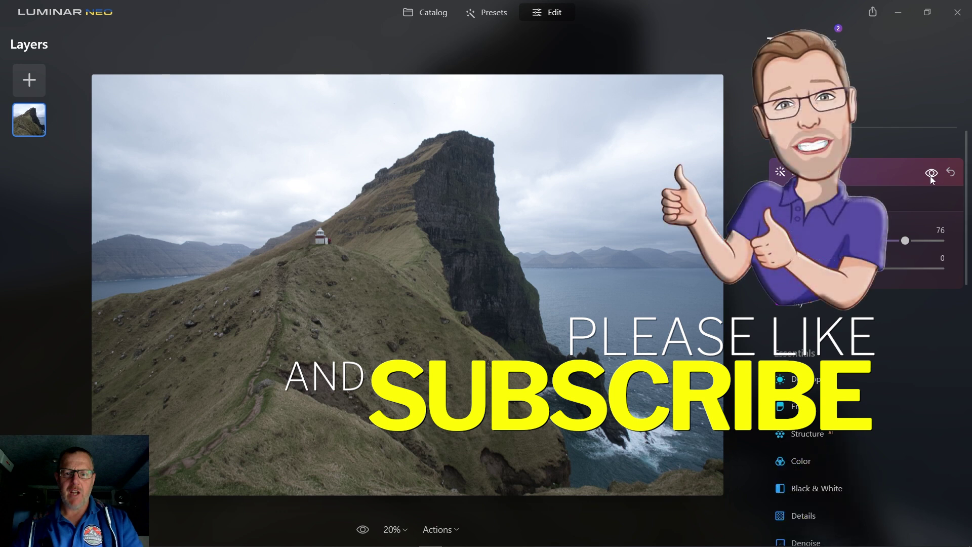
Compare the Enhance effect with the original, and set Accent to 79 and Sky Enhancer to 72.
left_click(931, 174)
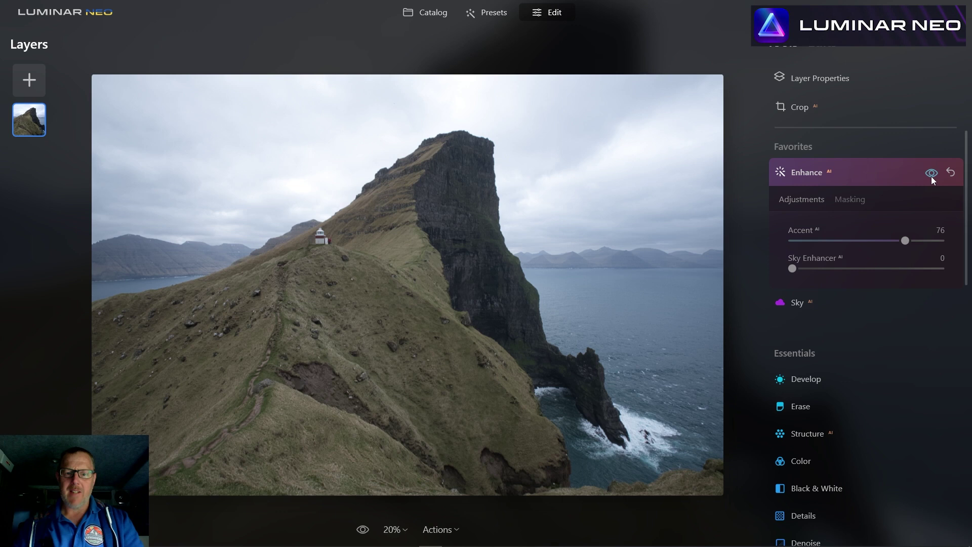
key("ctrl+z")
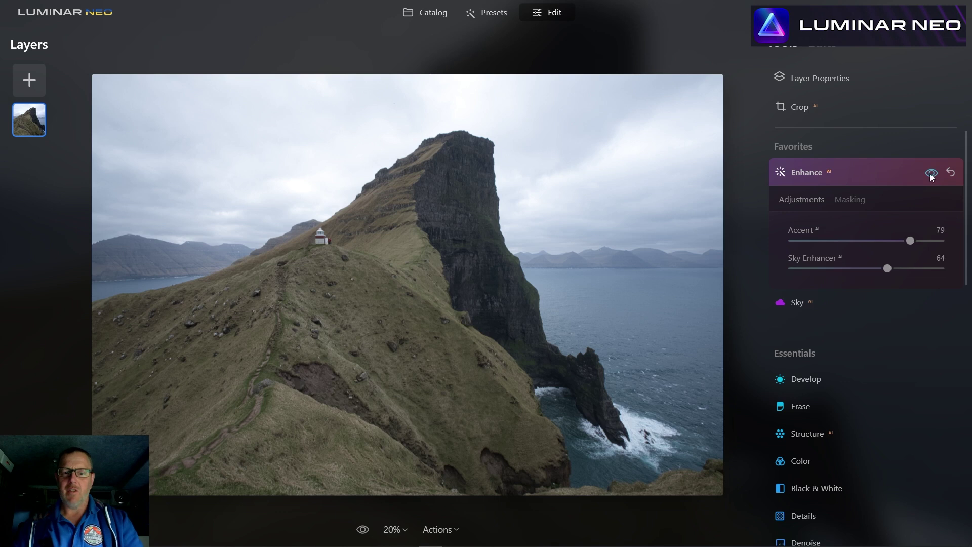
left_click(930, 173)
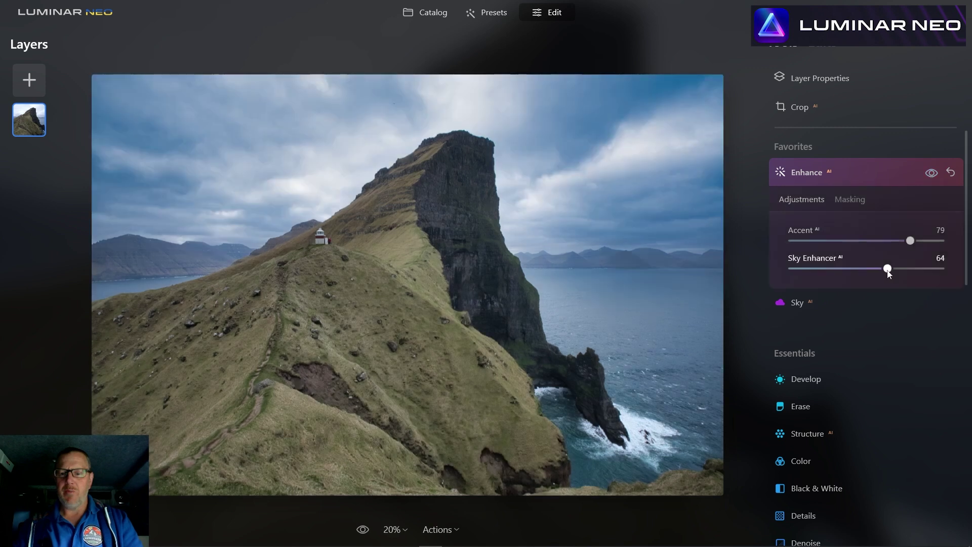
left_click_drag(887, 269, 900, 268)
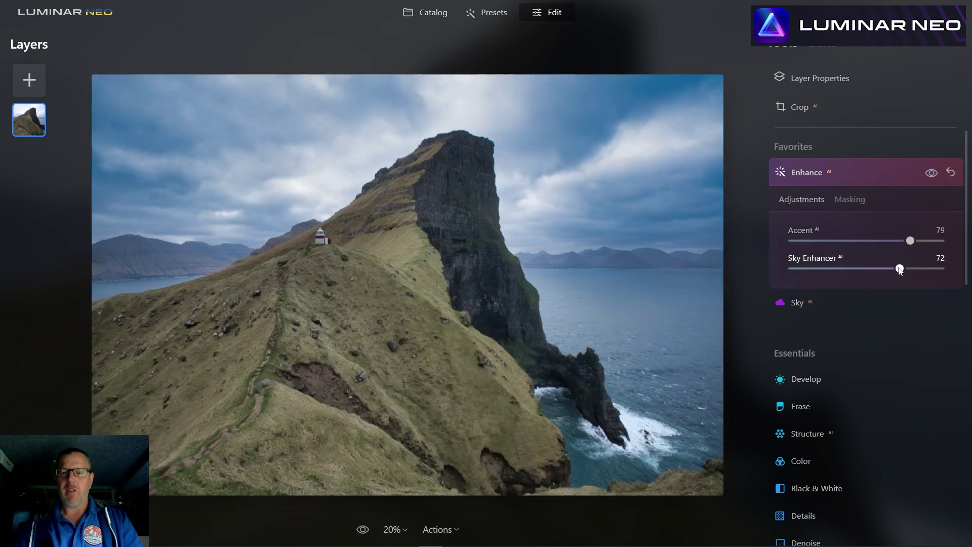
left_click(880, 173)
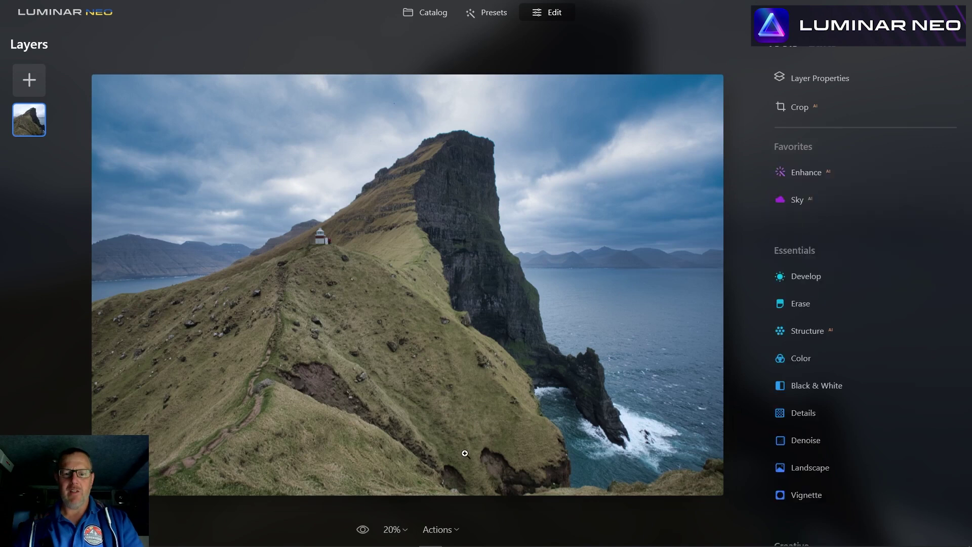
Compare the enhanced photo with the unedited original.
left_click(363, 529)
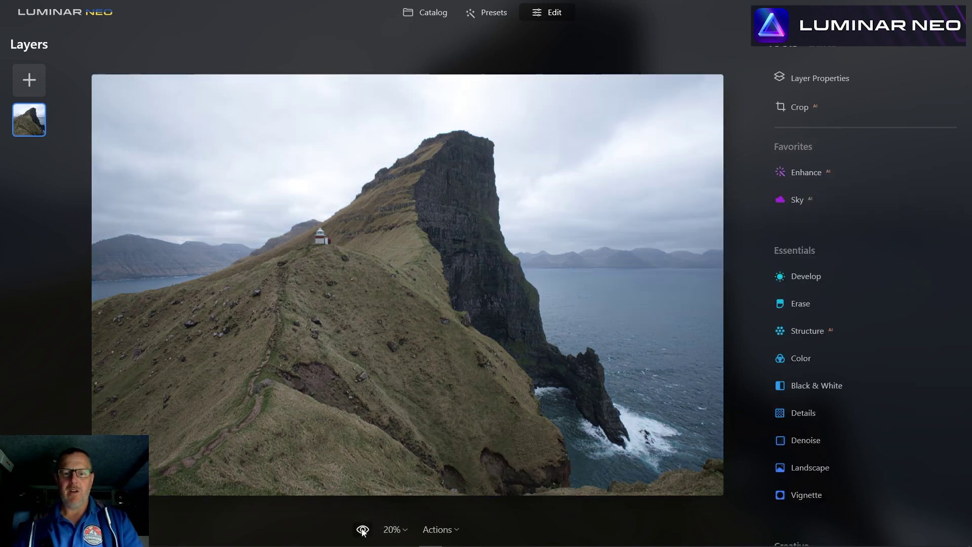
left_click(363, 529)
left_click(363, 530)
left_click(362, 530)
Open the Sky AI tool and examine its Sky Orientation and Sky Adjustments options.
left_click(864, 202)
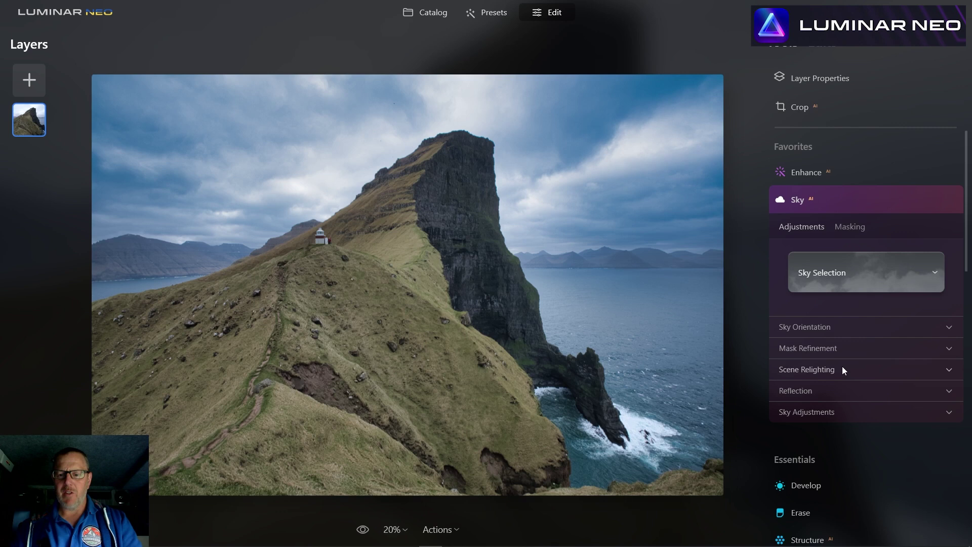
left_click(882, 328)
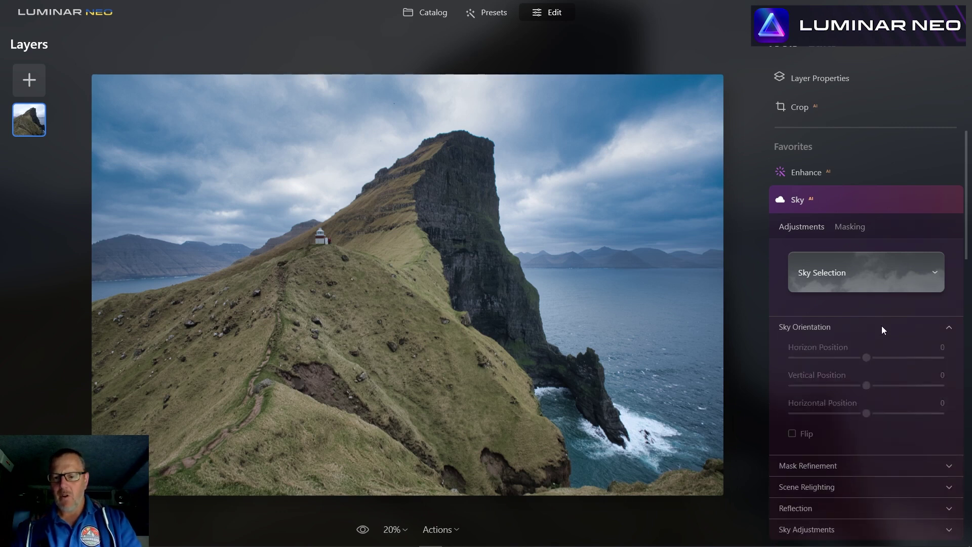
left_click(882, 326)
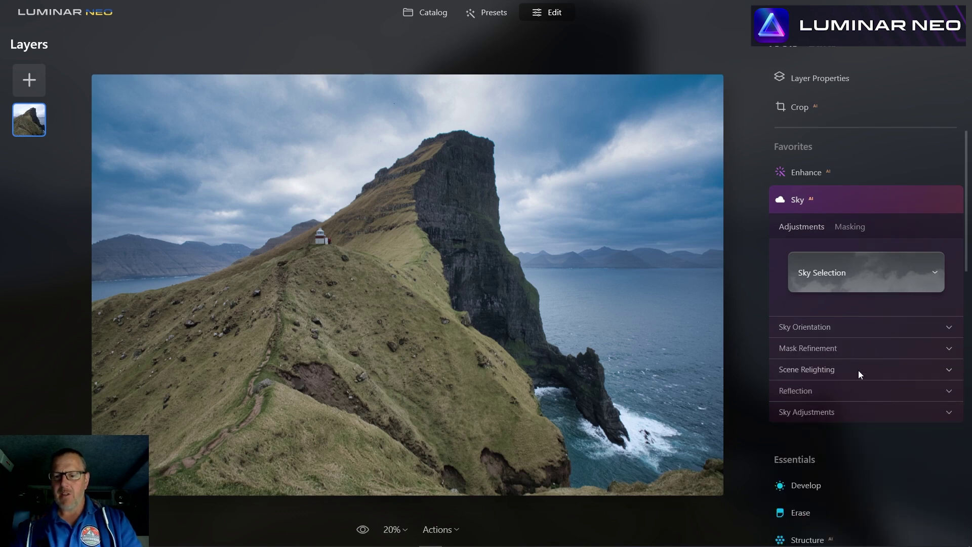
left_click(860, 412)
scroll(861, 412, "down", 3)
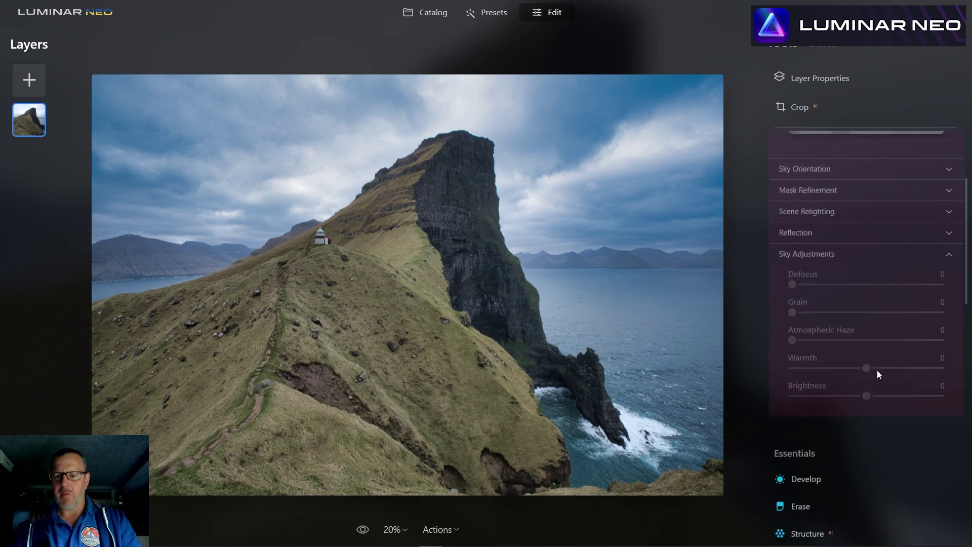
scroll(876, 372, "up", 2)
left_click(873, 358)
Replace the sky with the Galaxy 2 sky from the Galaxy category.
left_click(894, 231)
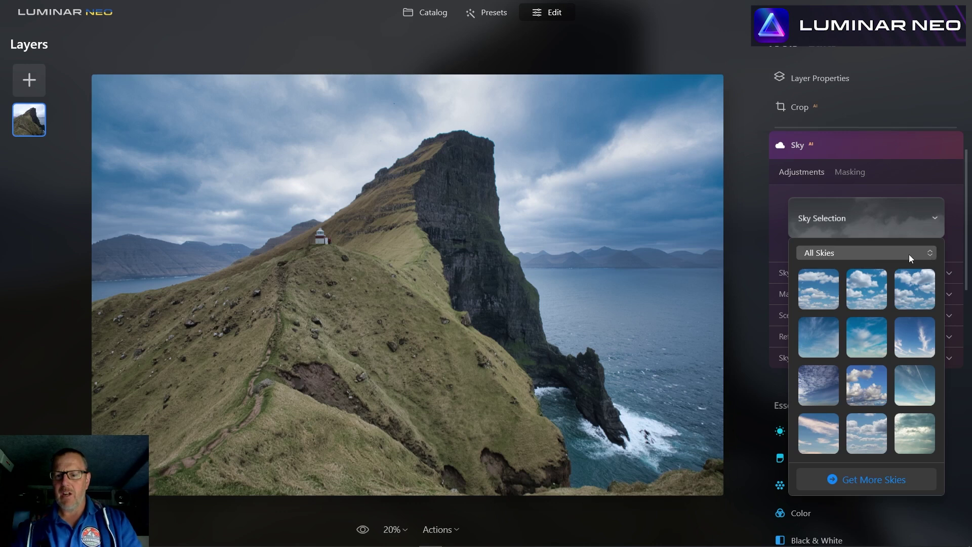
left_click(908, 254)
left_click(908, 254)
left_click(908, 254)
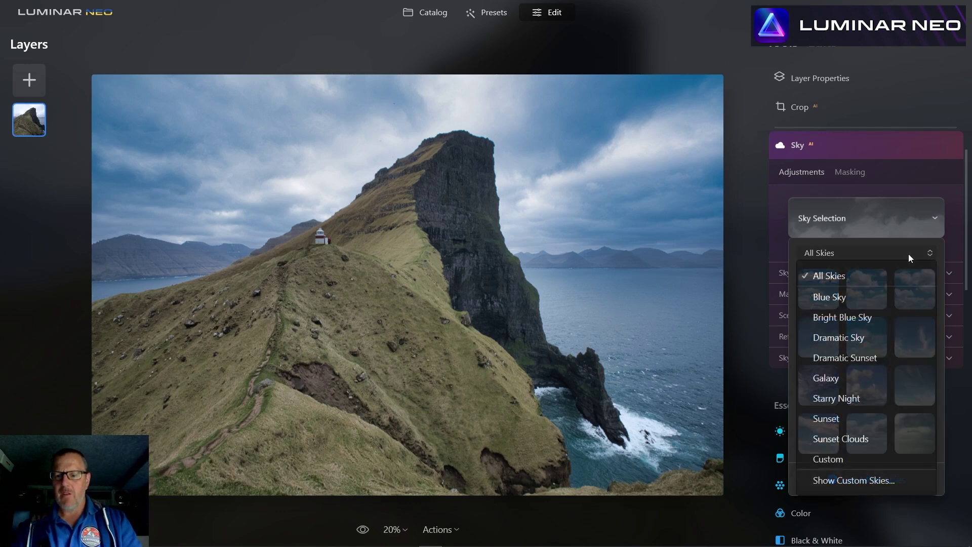
left_click(834, 380)
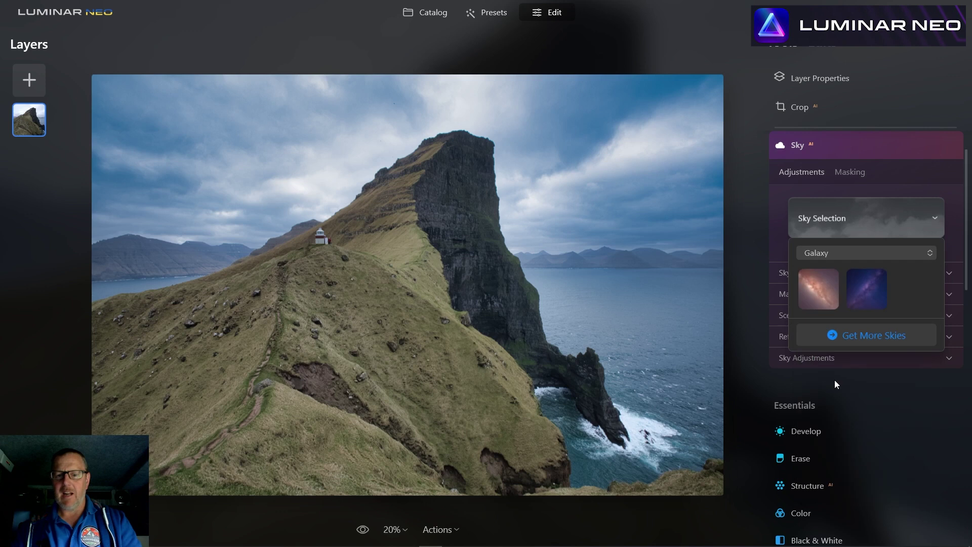
left_click(860, 295)
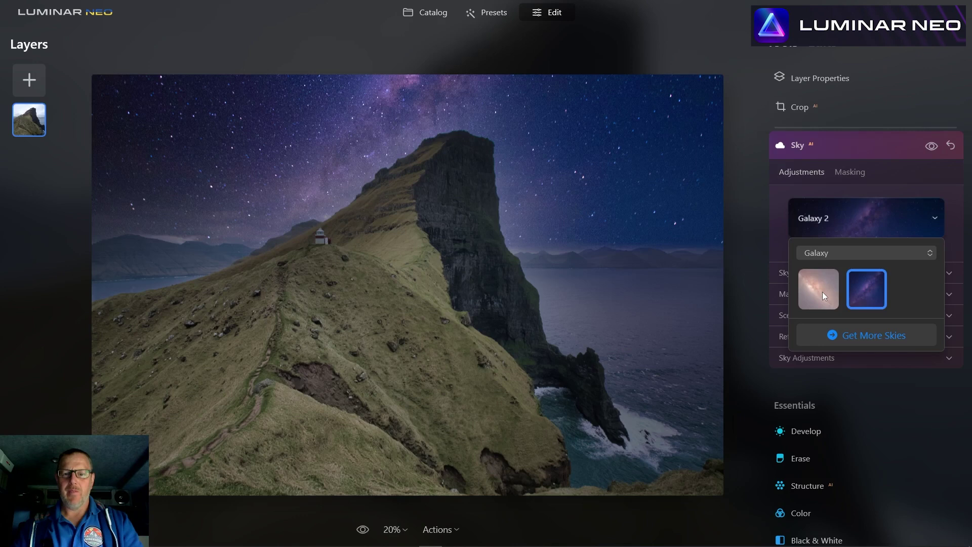
Browse the skies in the Dramatic Sky and Dramatic Sunset categories without choosing one.
left_click(885, 253)
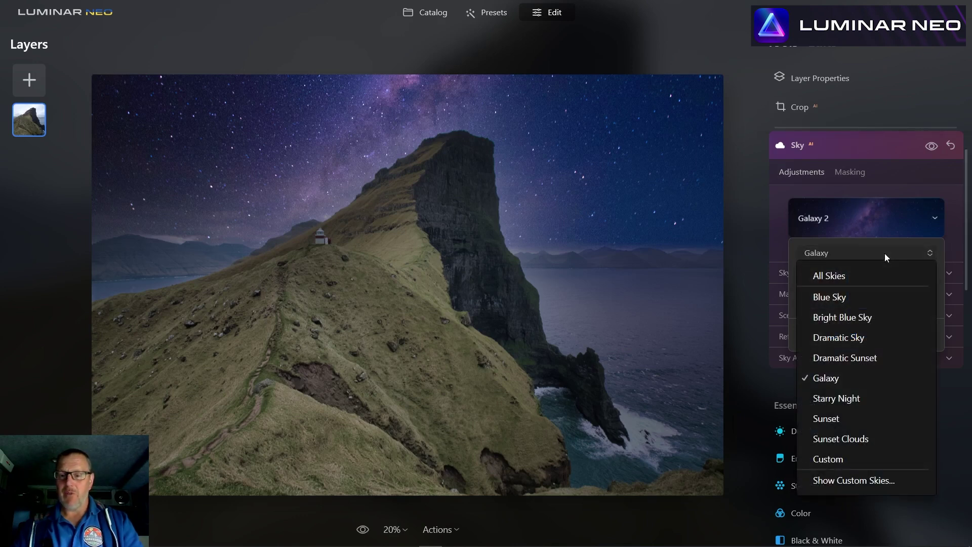
left_click(885, 254)
left_click(885, 253)
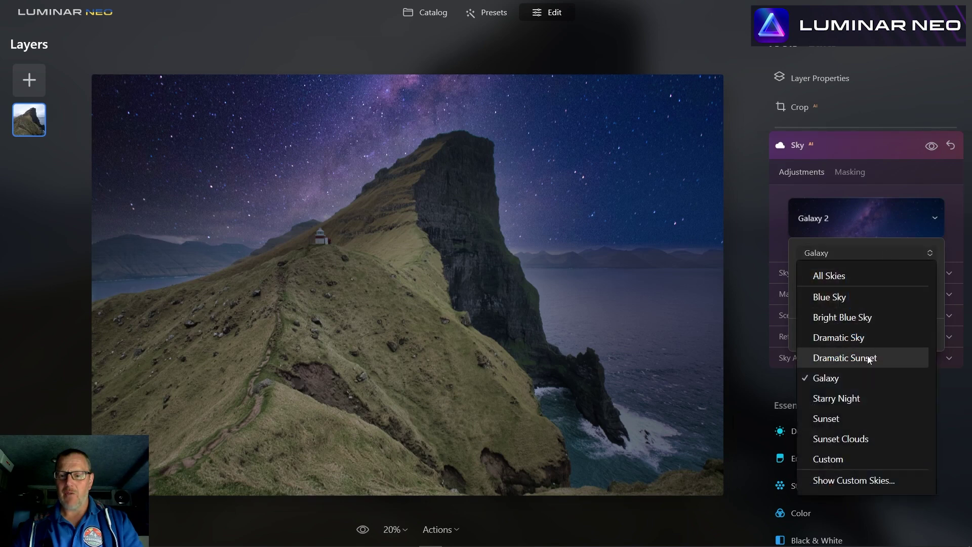
left_click(841, 340)
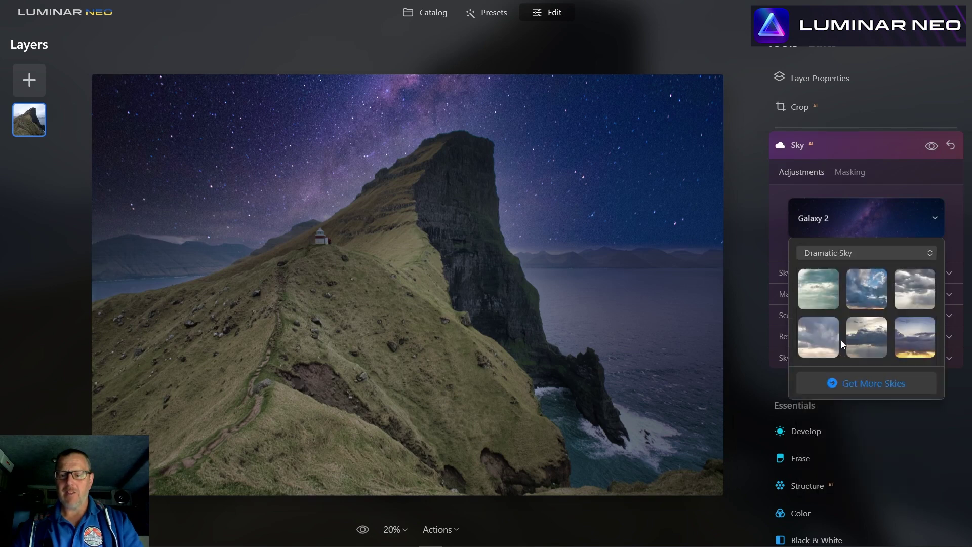
left_click(882, 254)
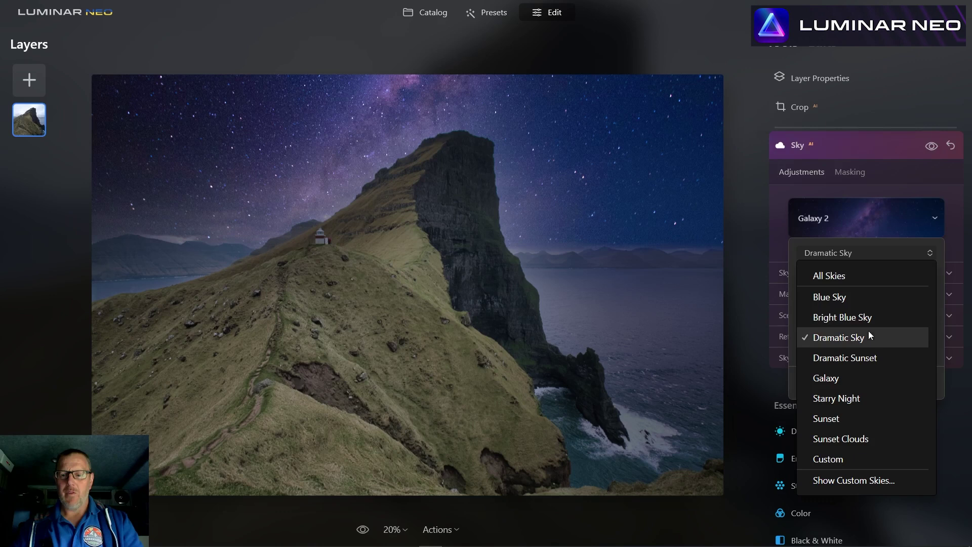
left_click(860, 357)
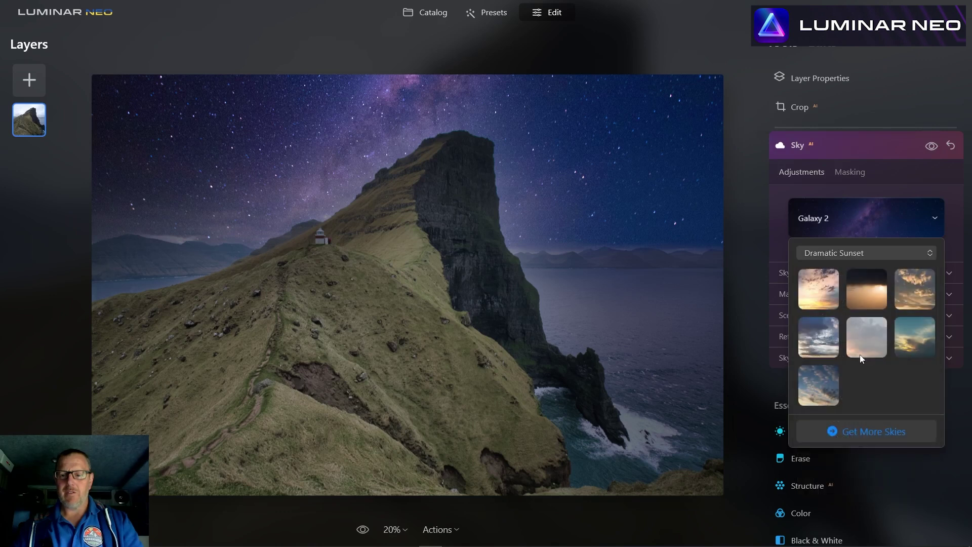
left_click(882, 255)
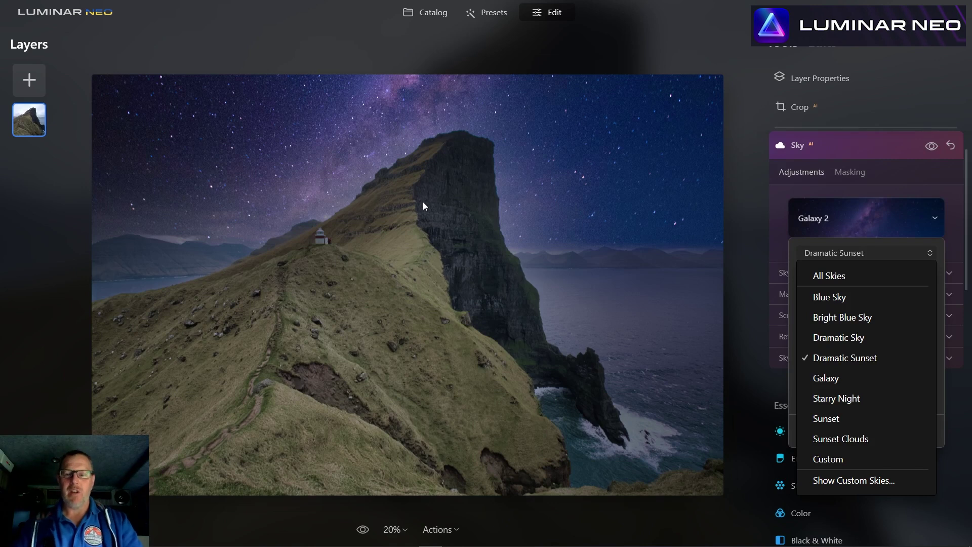
left_click(874, 254)
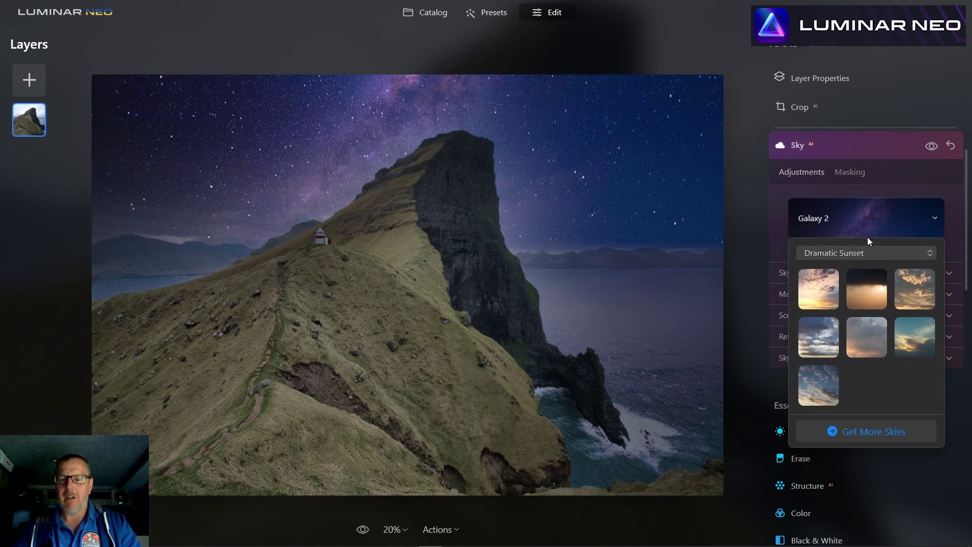
left_click(869, 219)
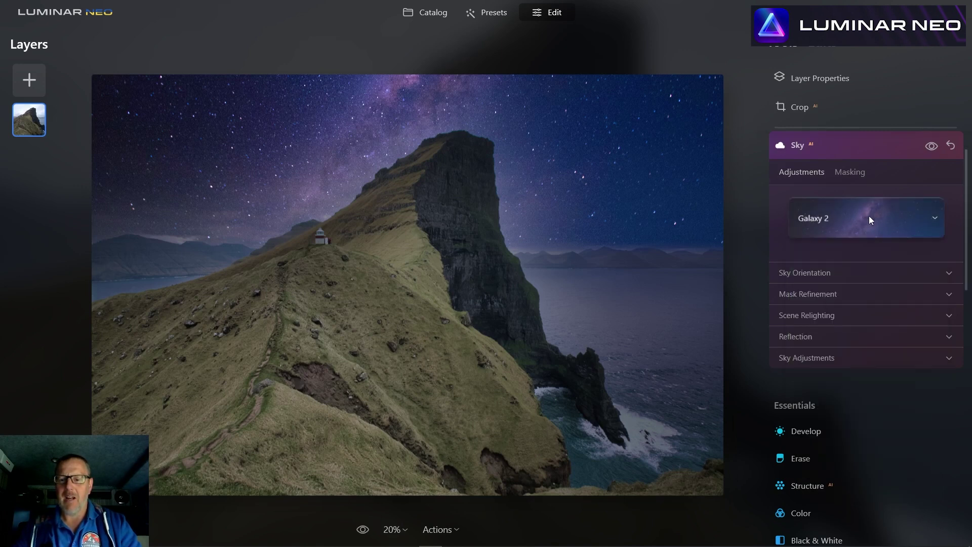
Try out the galaxy sky's horizon, vertical and horizontal positions, and reset the horizon position.
left_click(869, 274)
left_click_drag(865, 303, 866, 331)
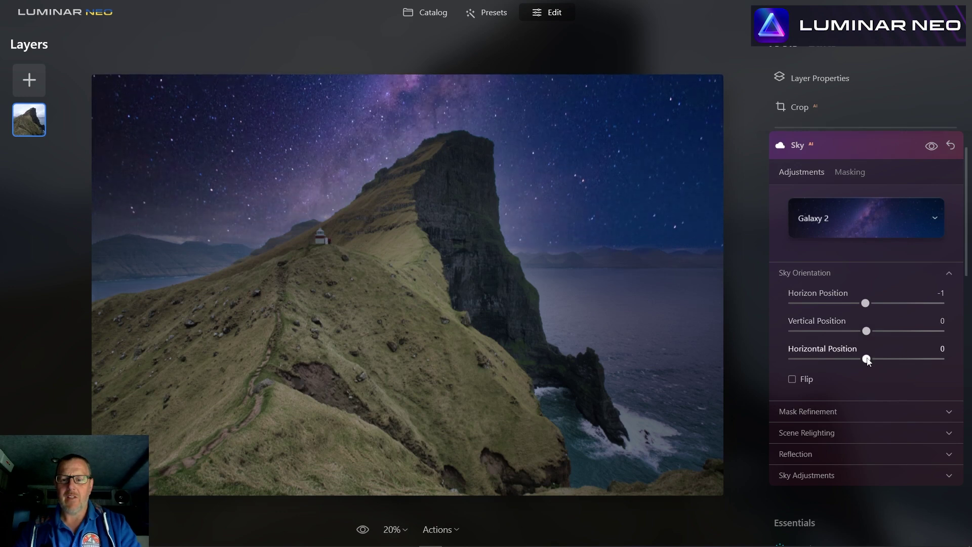
mouse_move(866, 358)
left_mouse_down()
mouse_move(918, 361)
mouse_move(866, 361)
left_mouse_up()
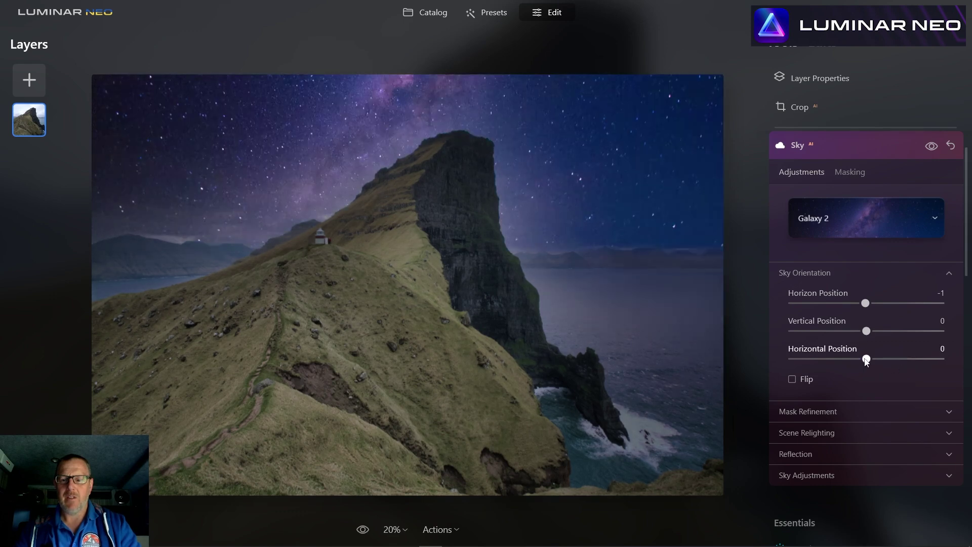
double_click(865, 303)
left_click(852, 273)
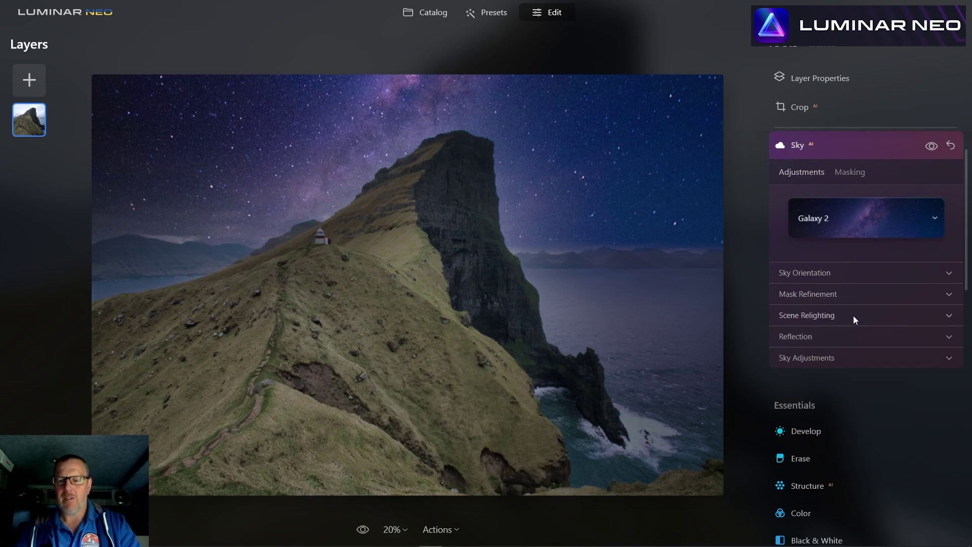
Set the Relight Strength in Scene Relighting to 64 for the galaxy sky.
left_click(853, 318)
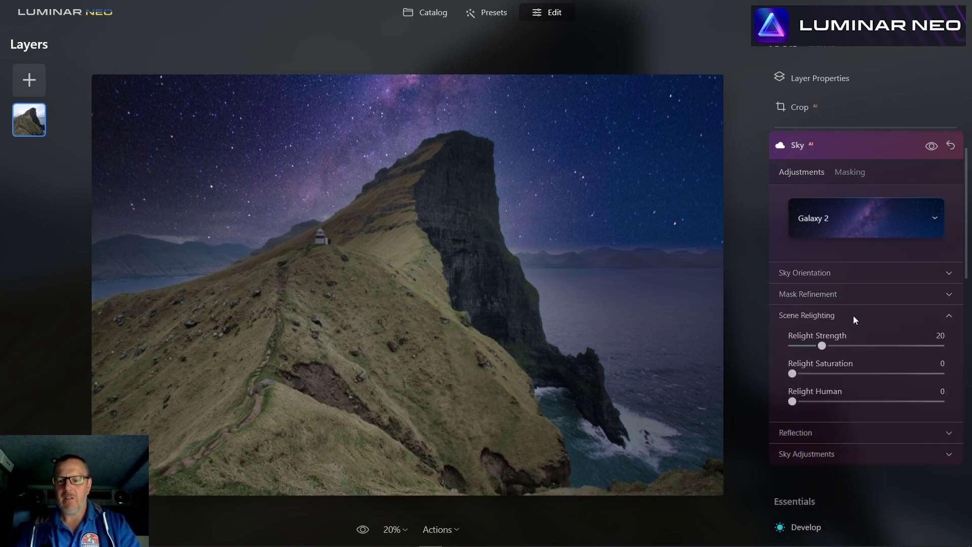
left_click_drag(838, 345, 901, 347)
left_click_drag(891, 349, 888, 347)
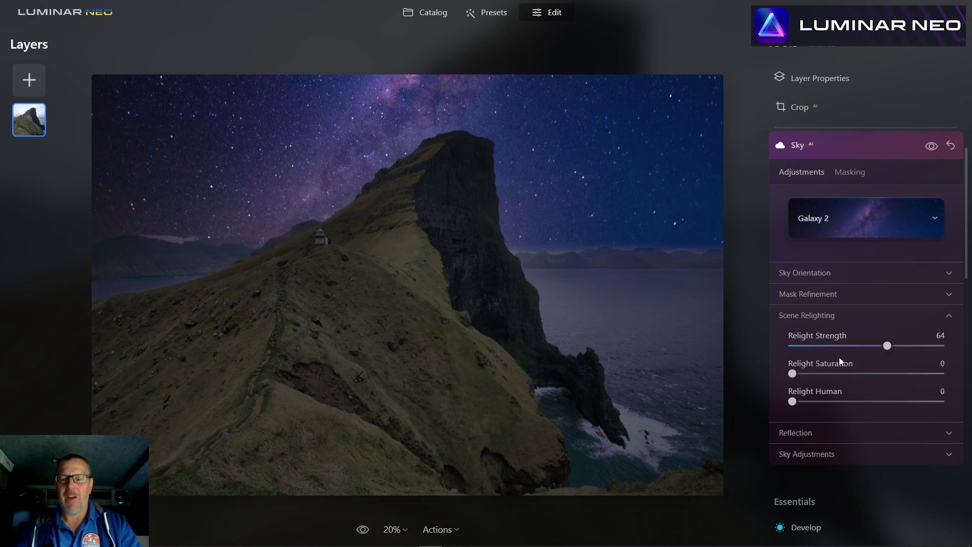
Try out Relight Saturation at 44 and the Relight Human adjustment, and reset both to 0.
left_click_drag(792, 375, 865, 402)
double_click(864, 402)
left_click_drag(811, 378, 857, 373)
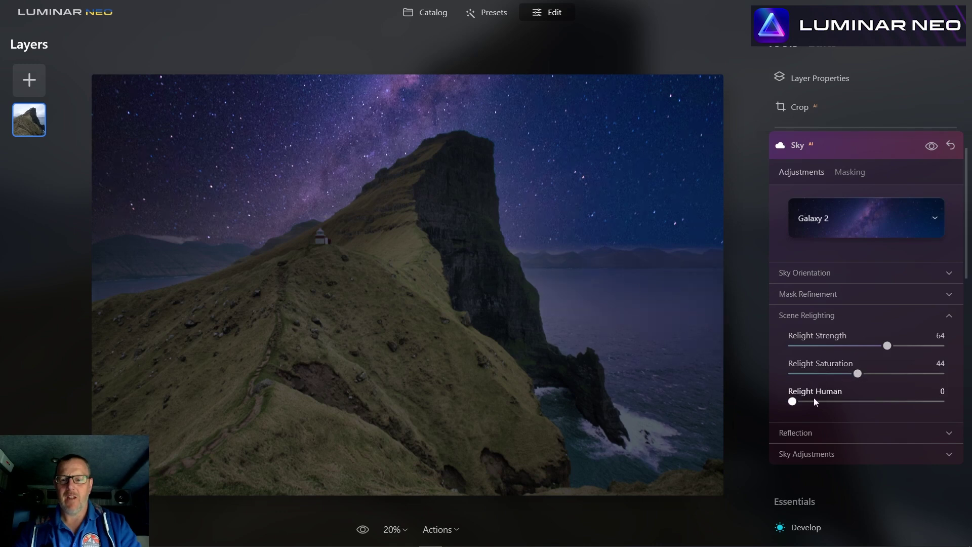
double_click(857, 373)
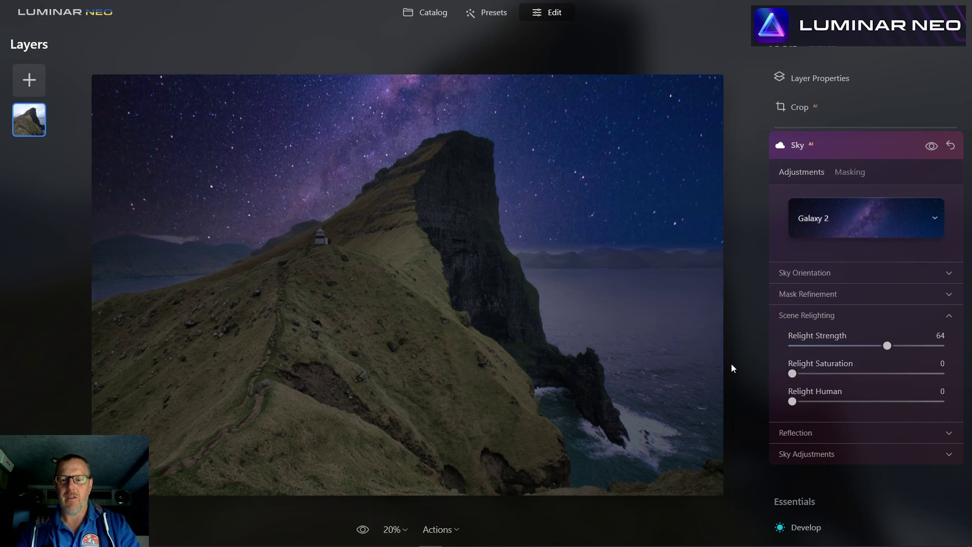
Set Relight Saturation to 44 and Relight Strength to 60 for the scene.
left_click_drag(793, 375, 856, 375)
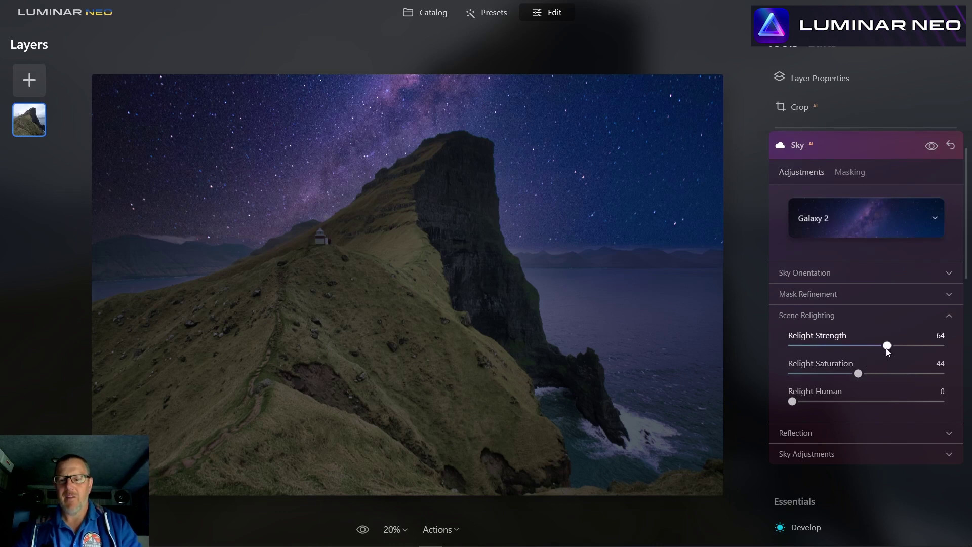
left_click_drag(886, 350, 881, 351)
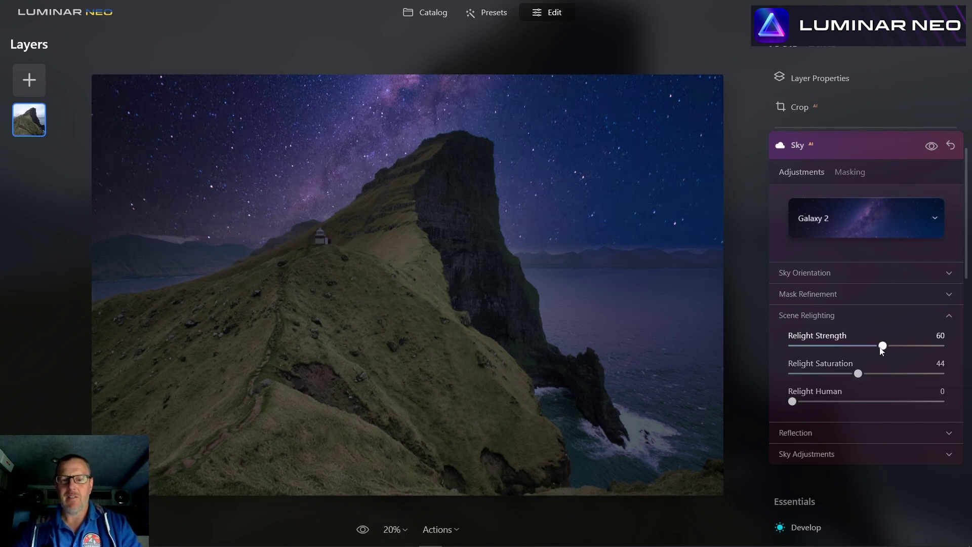
left_click(875, 316)
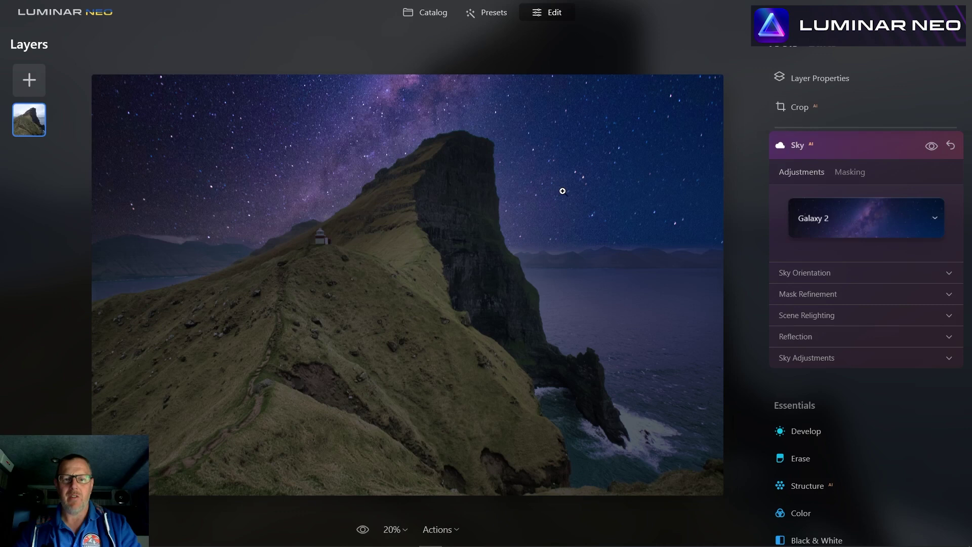
left_click(862, 357)
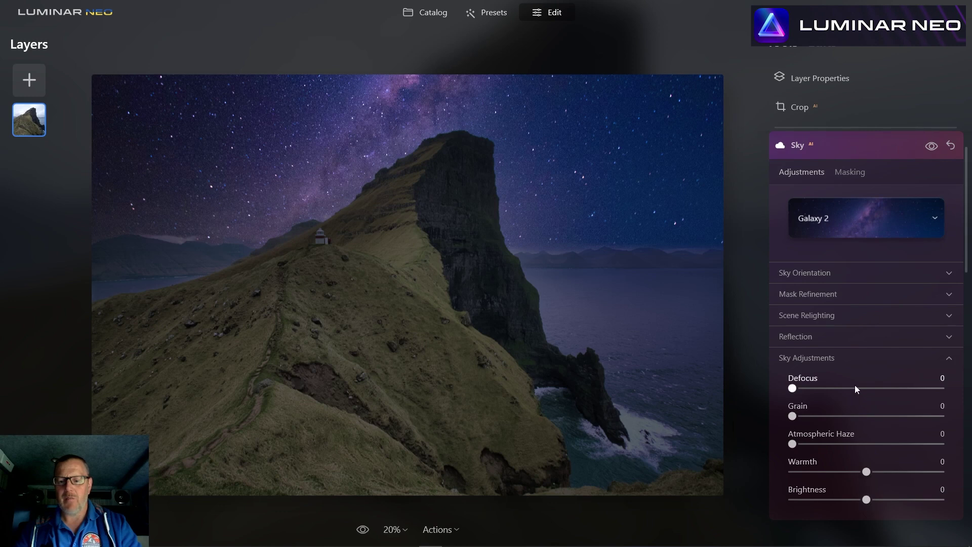
left_click(854, 359)
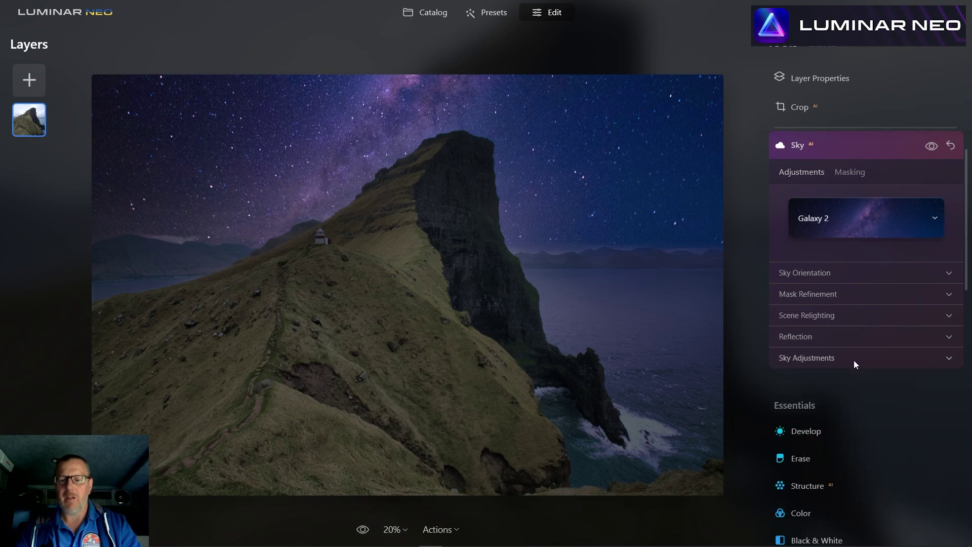
Try out the galaxy sky's vertical position at -56 and horizontal position at 61, and reset both to 0.
left_click(868, 272)
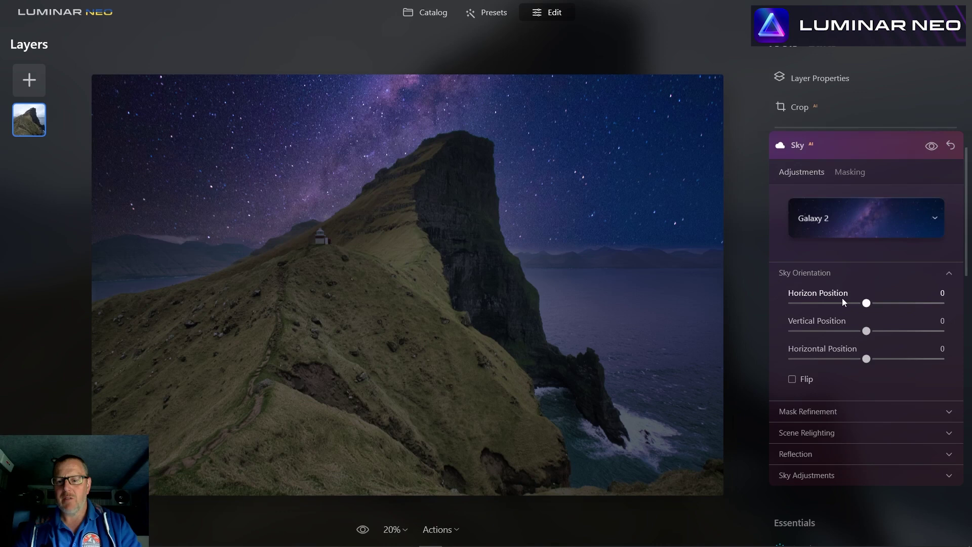
left_click_drag(866, 332, 836, 336)
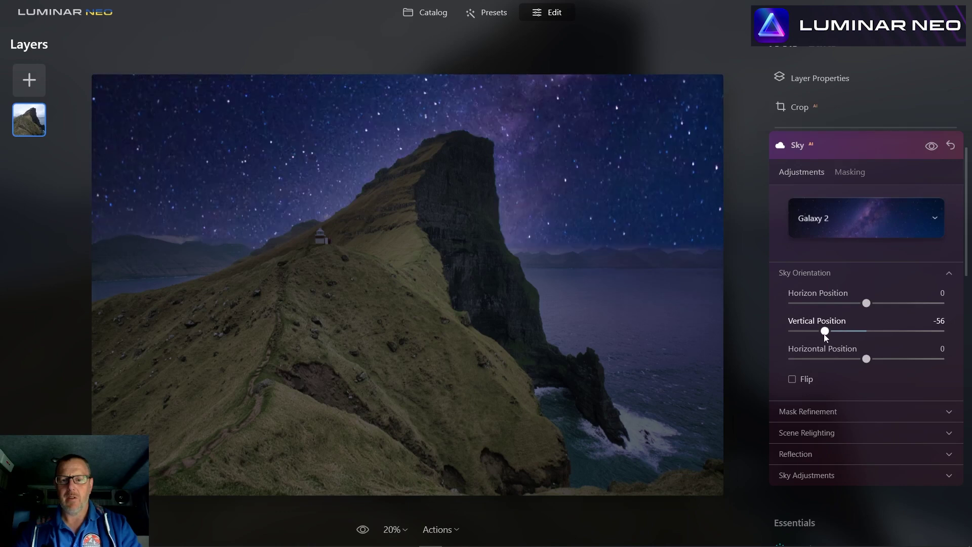
double_click(827, 334)
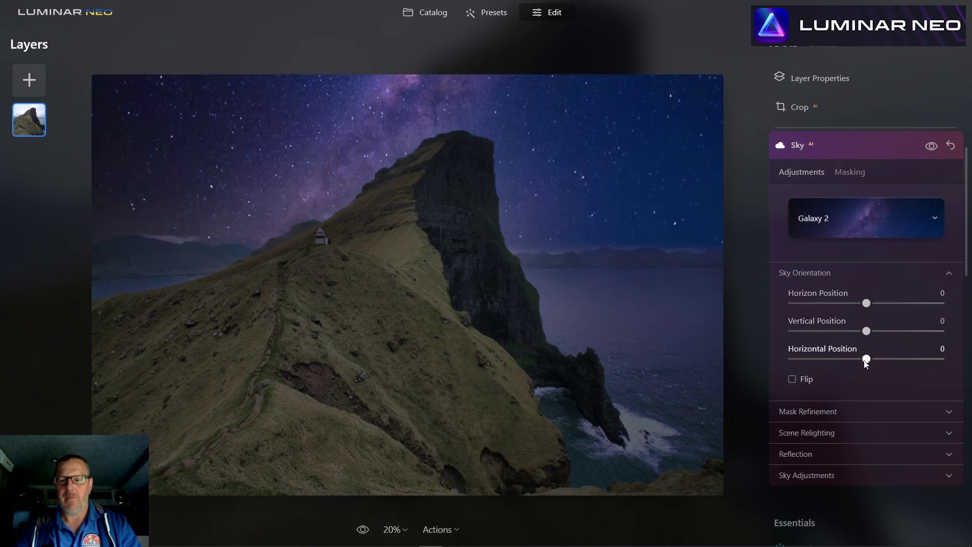
left_click_drag(866, 358, 912, 360)
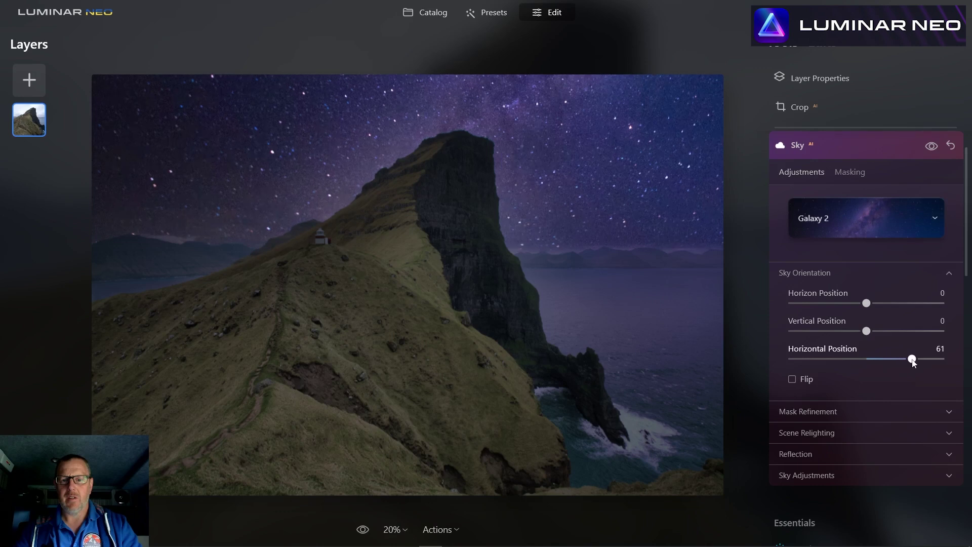
double_click(911, 359)
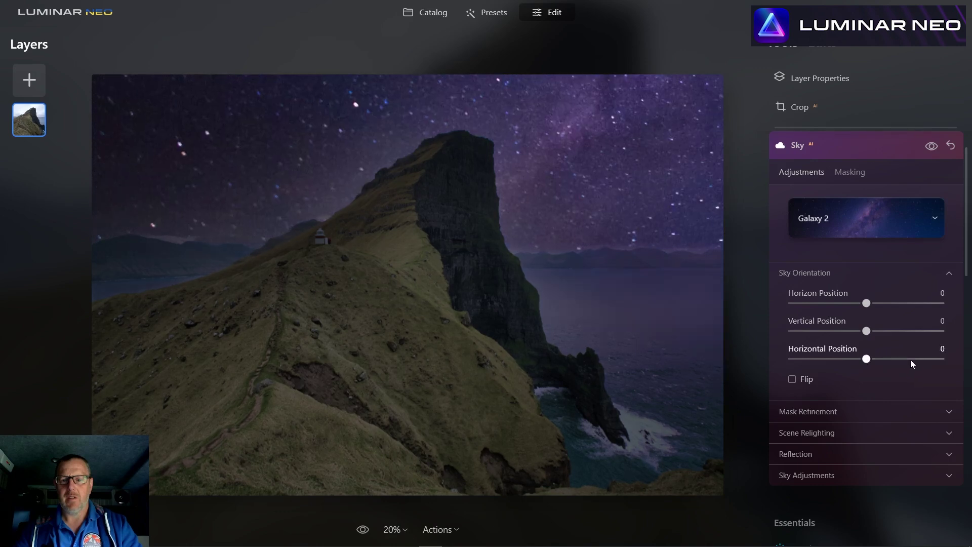
left_click(846, 274)
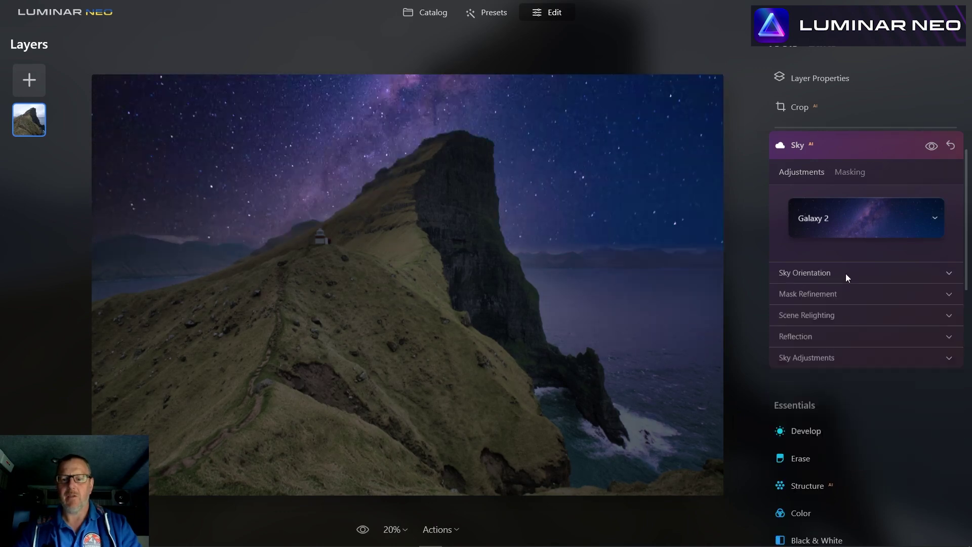
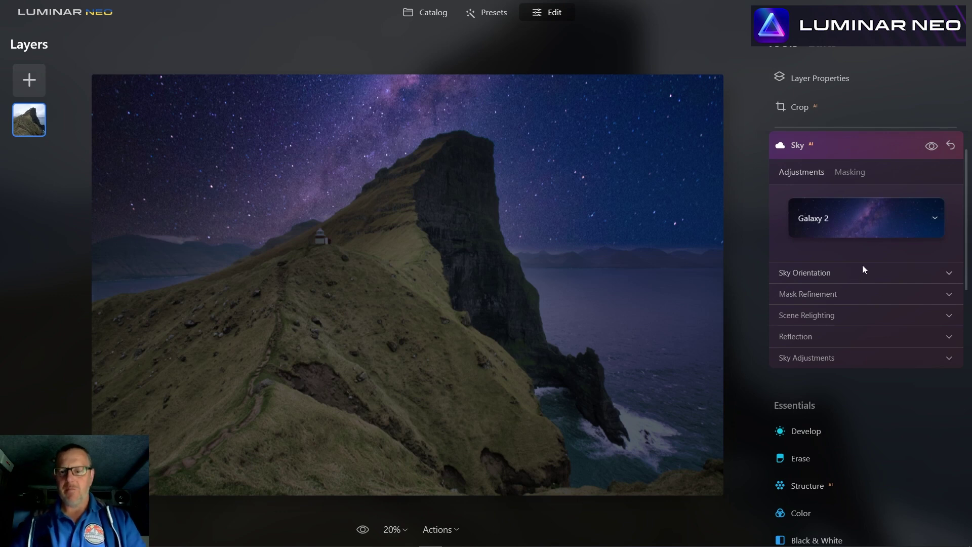
left_click(839, 145)
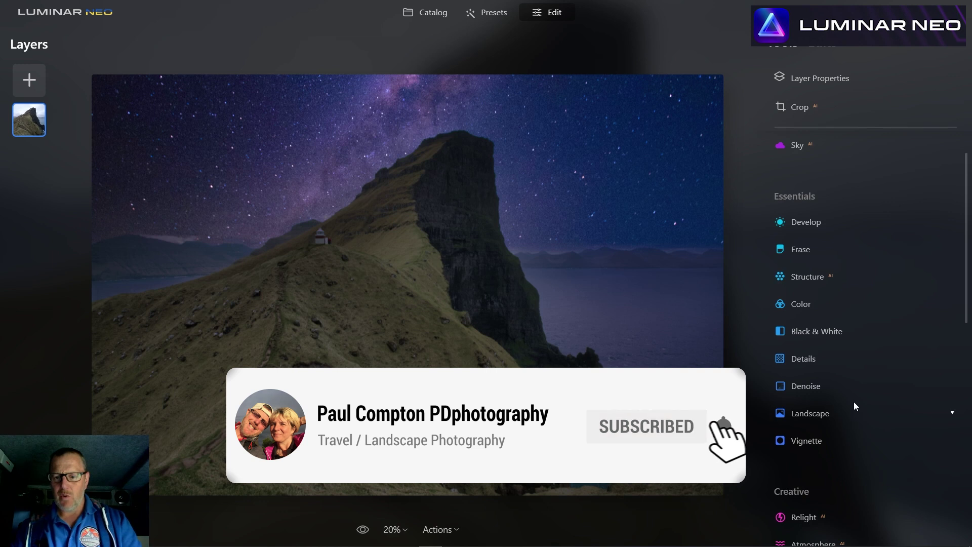
scroll(861, 387, "down", 5)
left_click(876, 290)
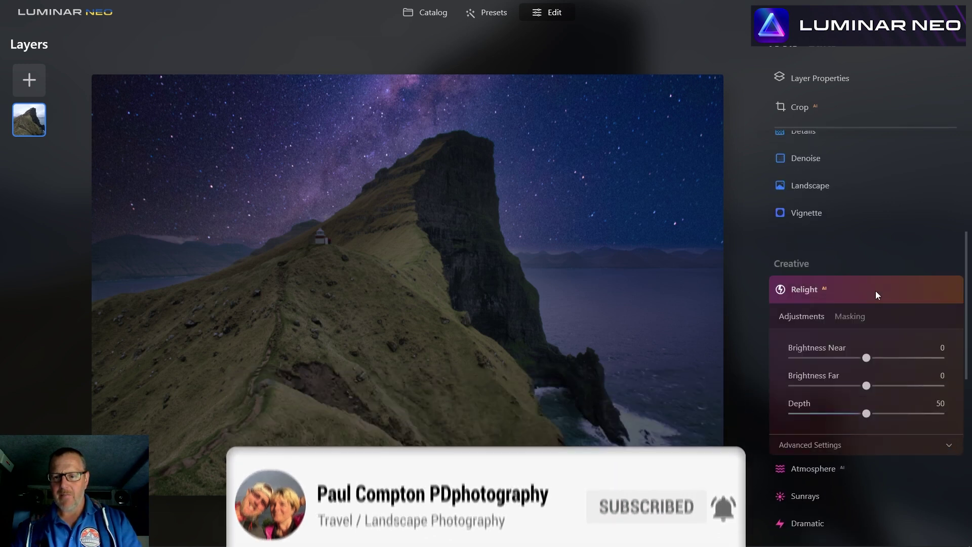
scroll(967, 282, "down", 2)
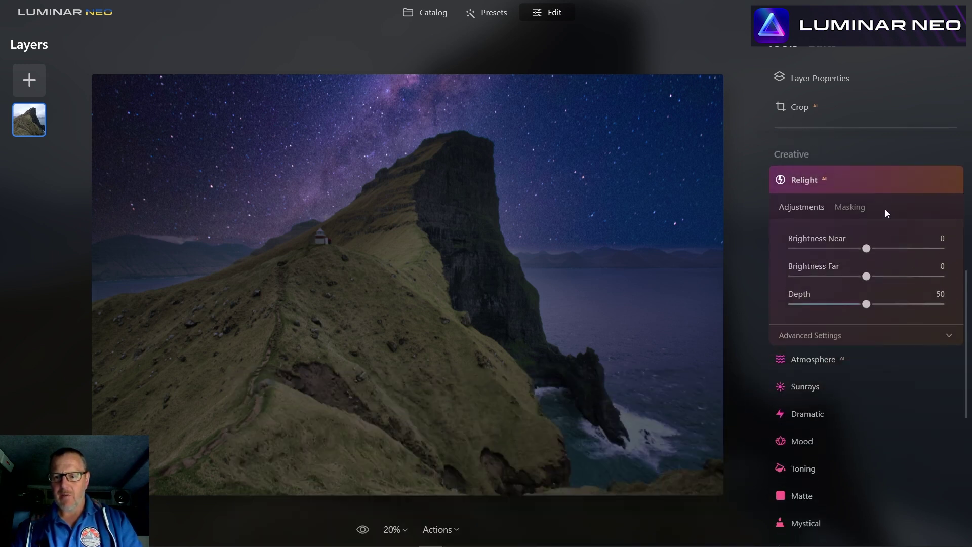
left_click(875, 181)
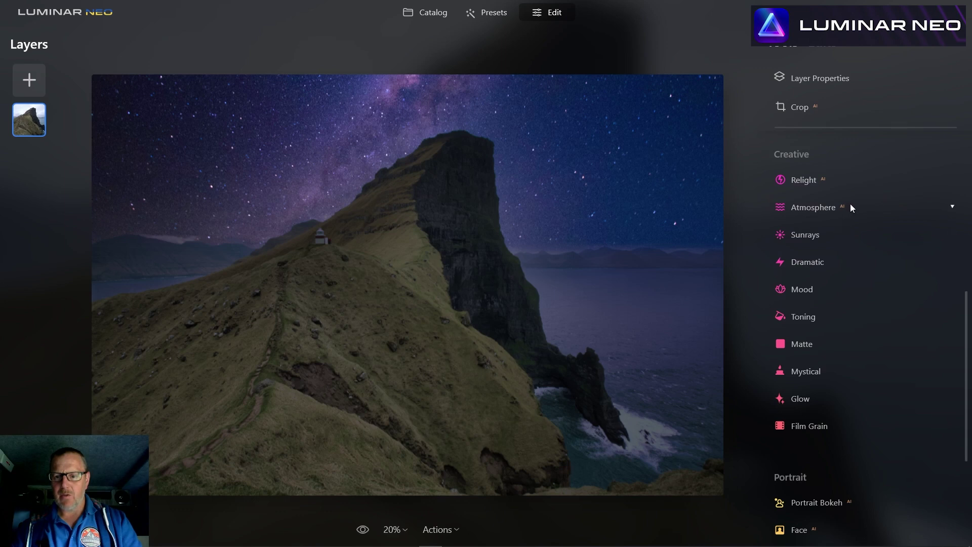
left_click(856, 206)
left_click(859, 208)
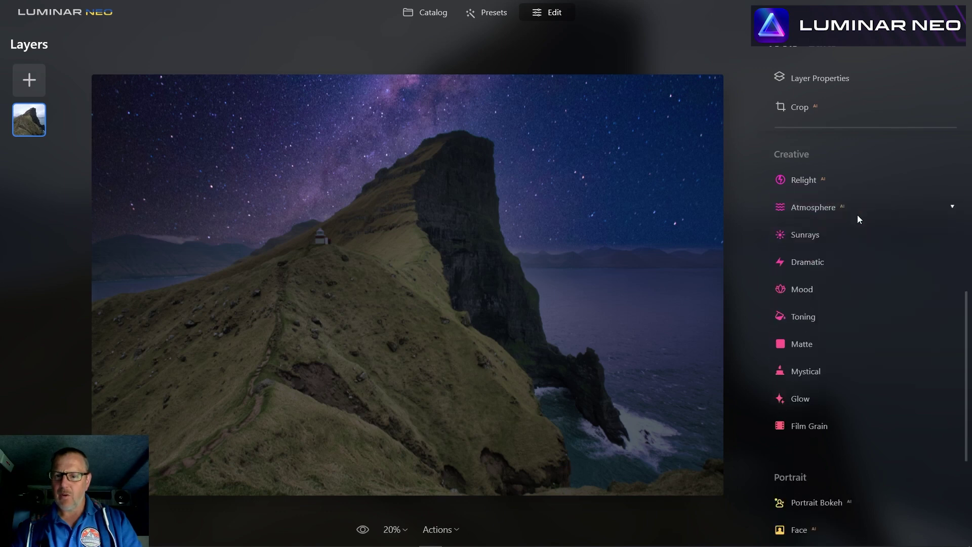
Apply the Dramatic effect to the photo with an Amount of 36.
left_click(860, 264)
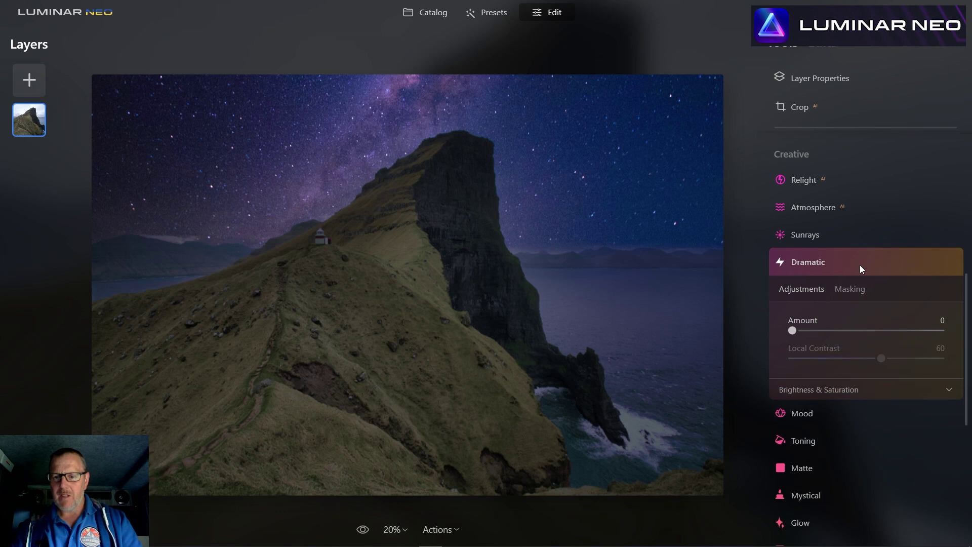
left_click_drag(794, 331, 863, 331)
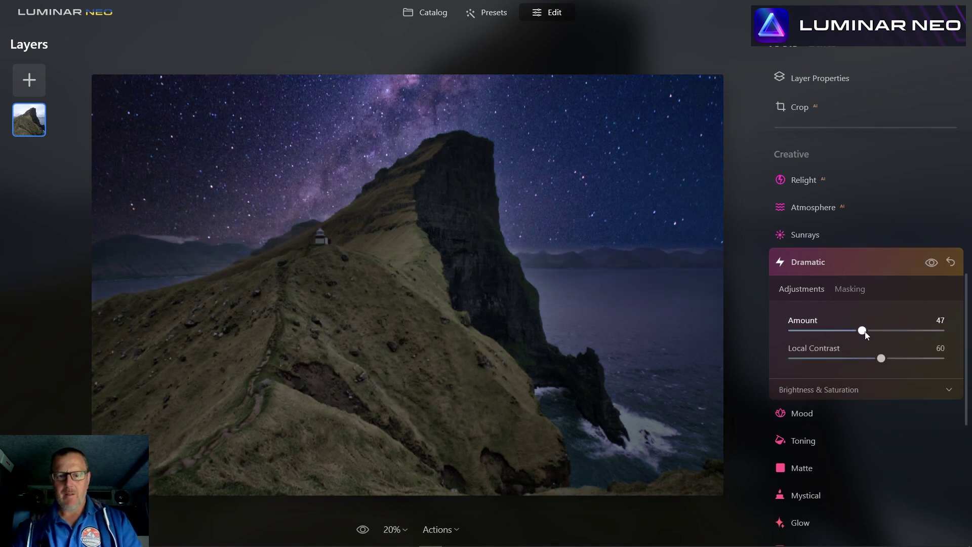
left_click_drag(863, 331, 846, 331)
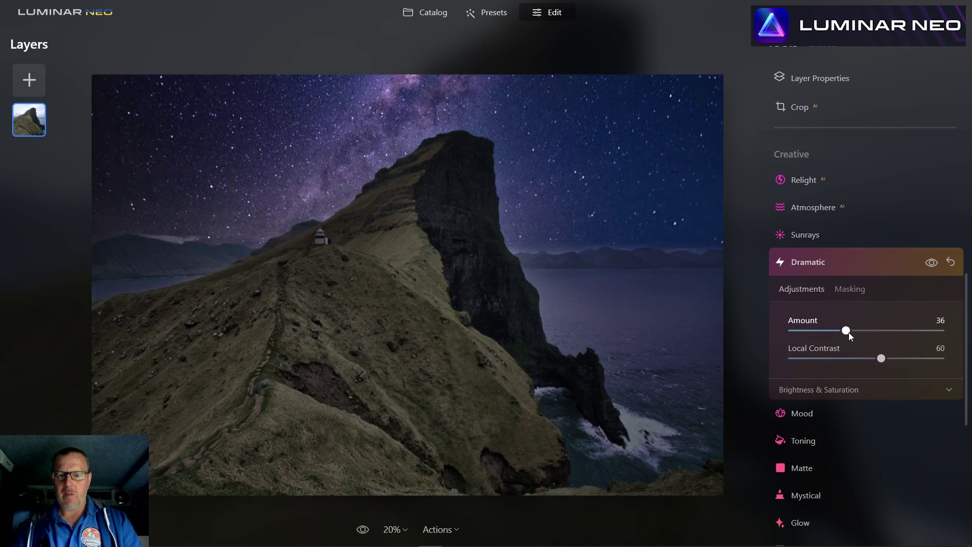
left_click(889, 263)
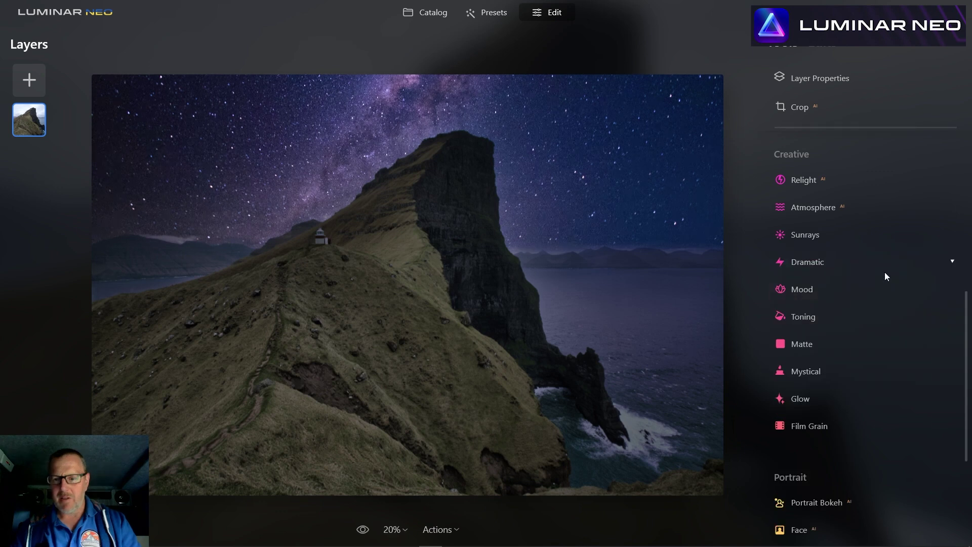
Apply the Mystical effect to the photo with an Amount of 18.
left_click(806, 371)
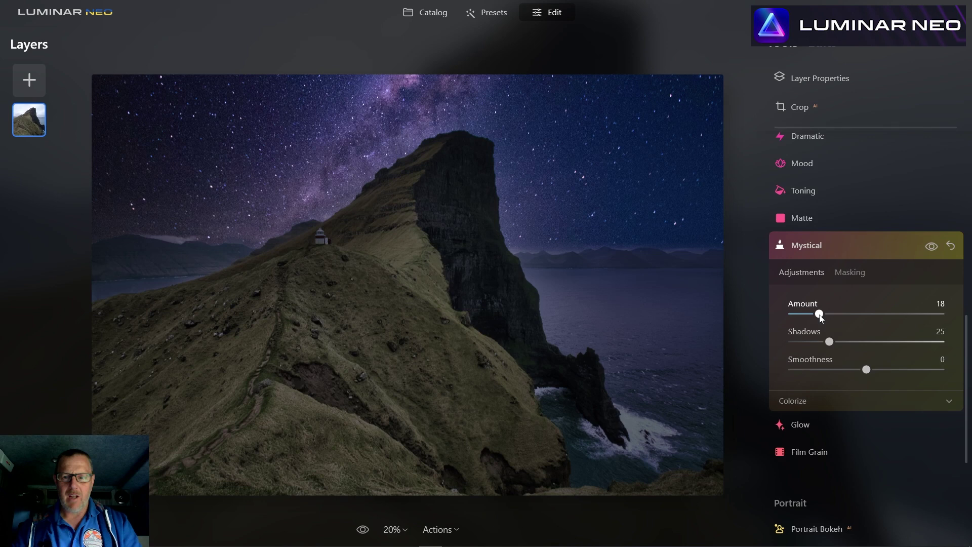
left_click(878, 252)
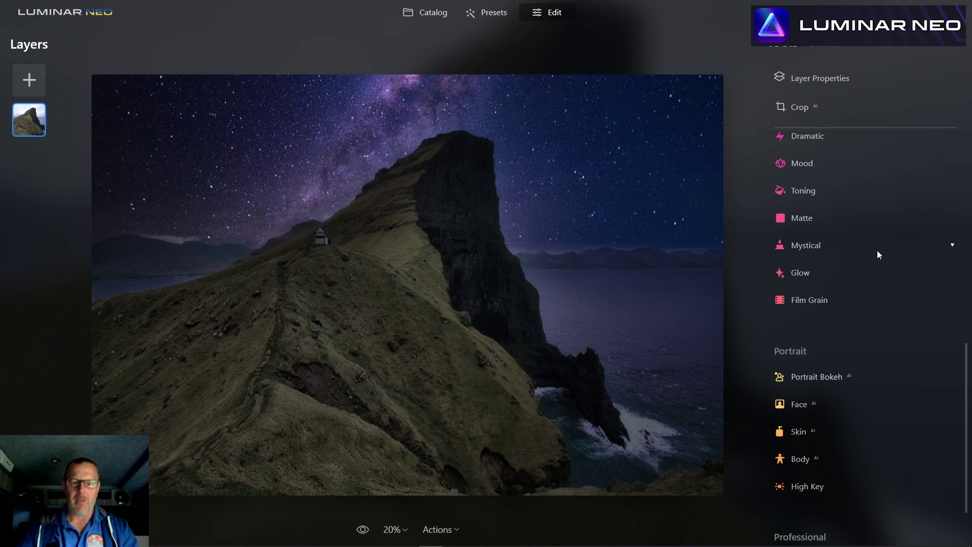
Mask the Toning effect to the Natural Ground and Mountains areas using Mask AI.
left_click(804, 190)
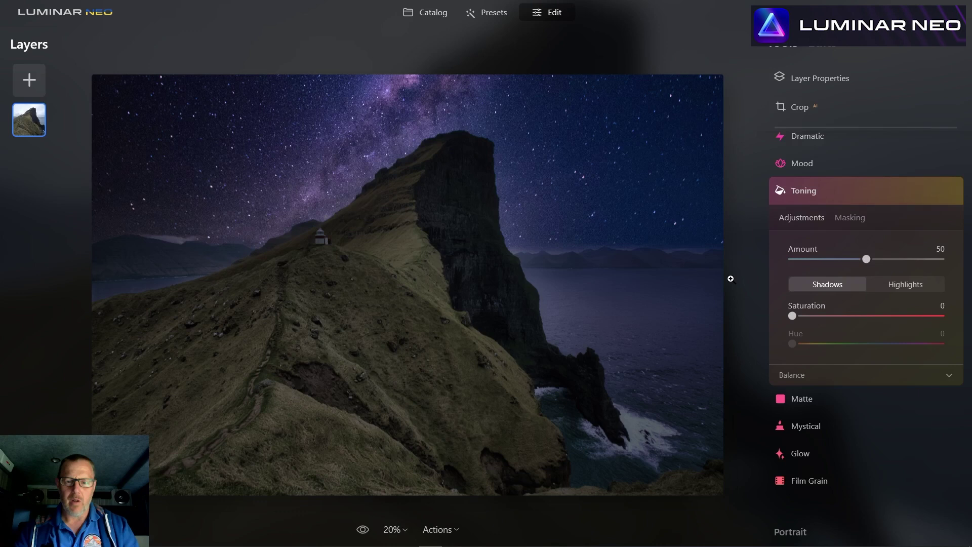
left_click(850, 217)
left_click(841, 273)
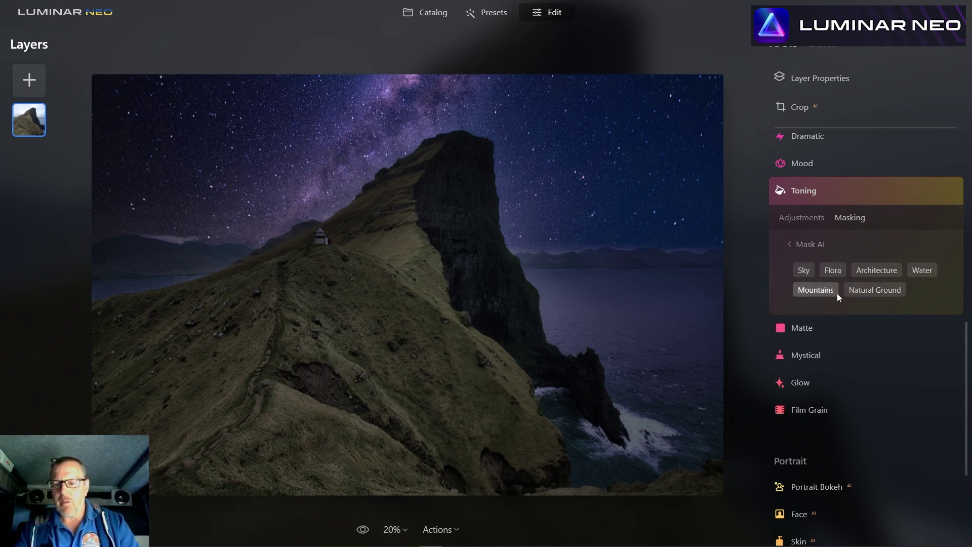
left_click(883, 293)
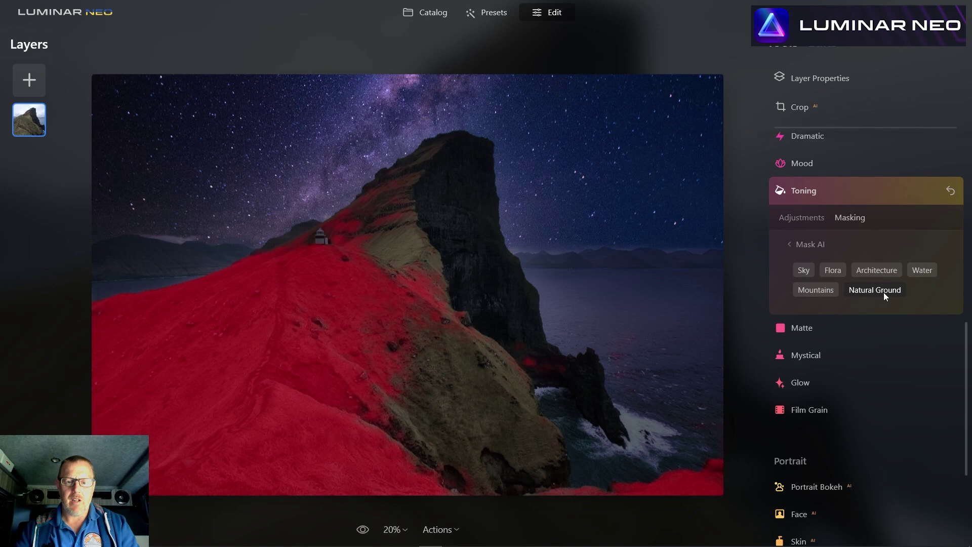
left_click(817, 291)
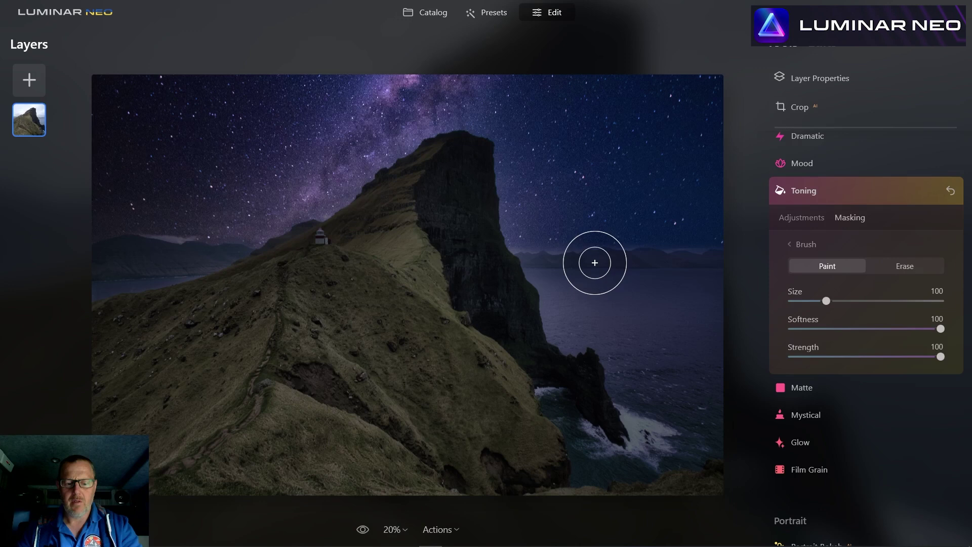
Set the Toning mask brush to size 60 and switch it to Erase.
left_click_drag(826, 300, 810, 302)
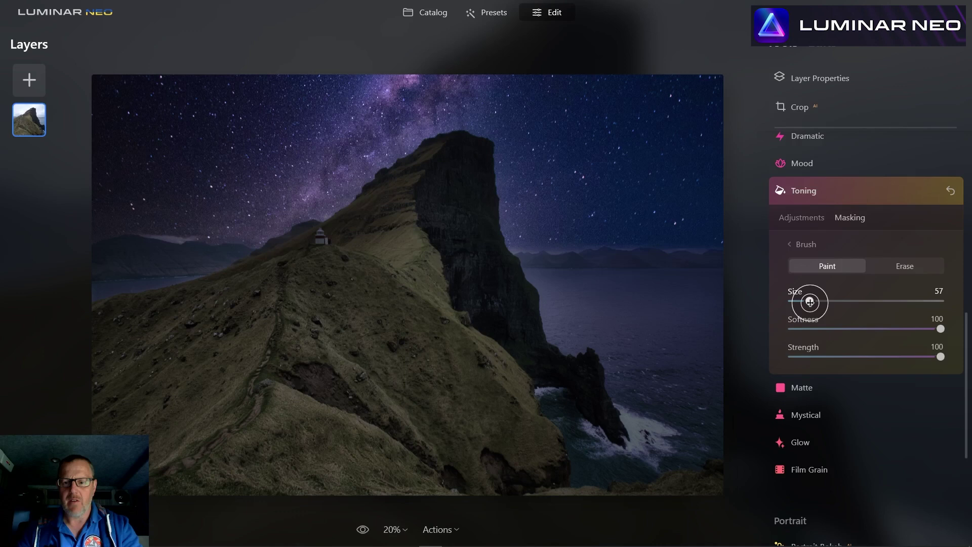
left_click(883, 265)
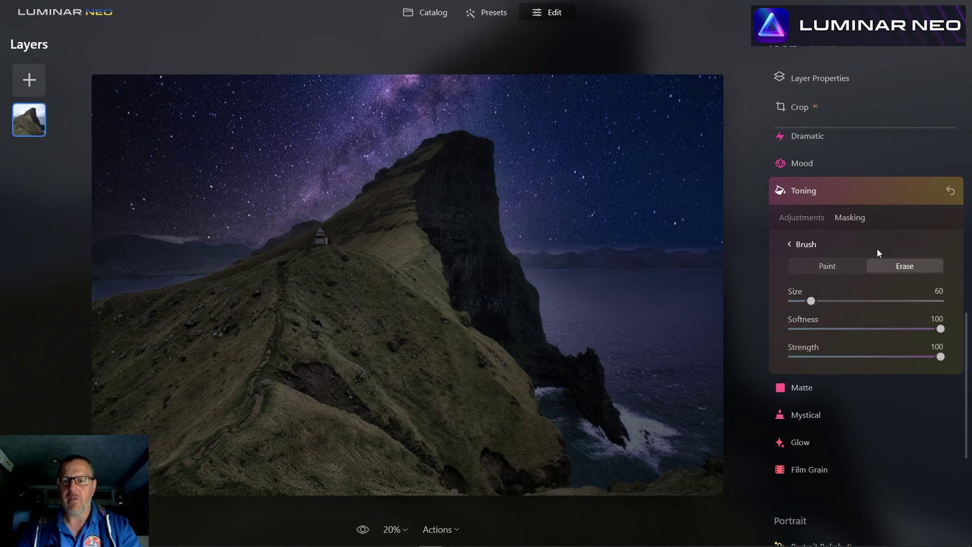
Tint the shadows in the Toning adjustments with Saturation 21 and Hue 244.
left_click(802, 218)
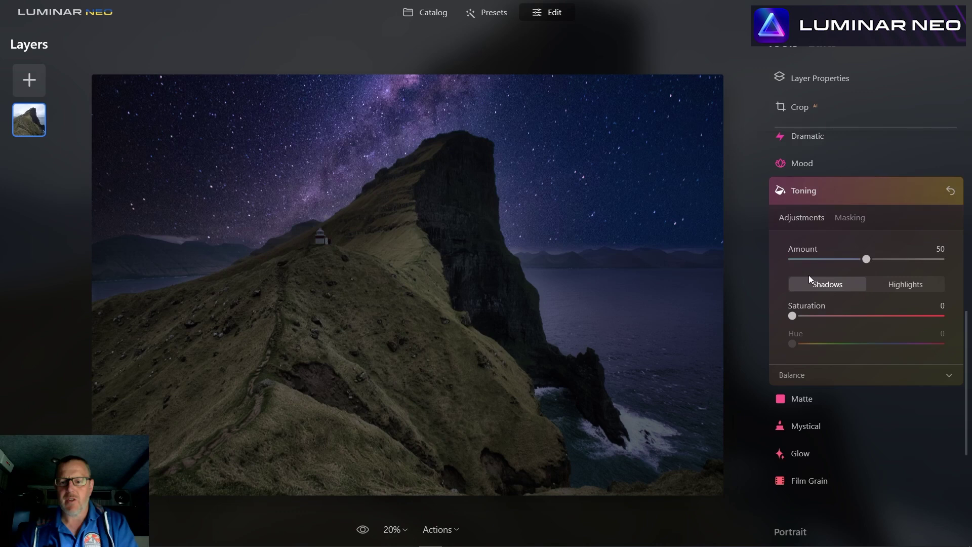
left_click_drag(792, 240, 846, 240)
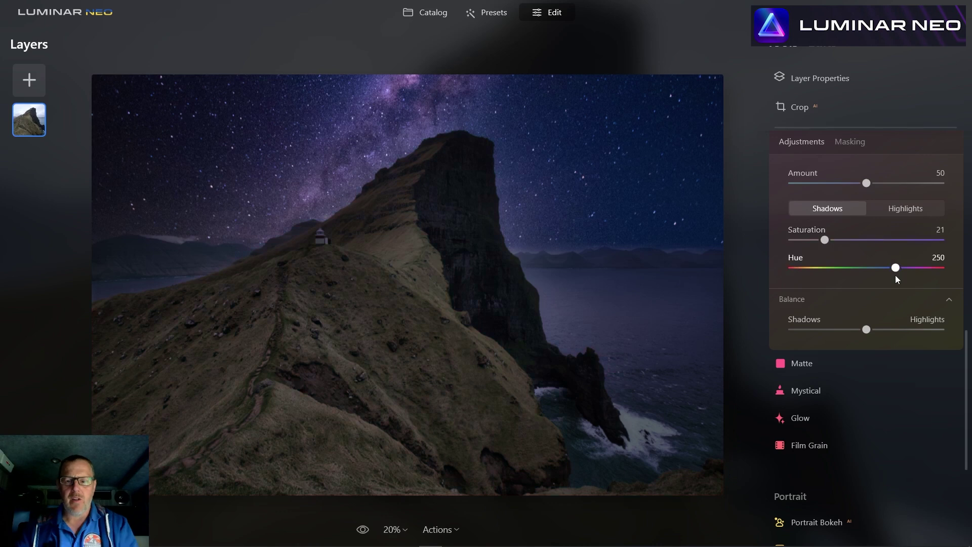
scroll(897, 258, "down", 3)
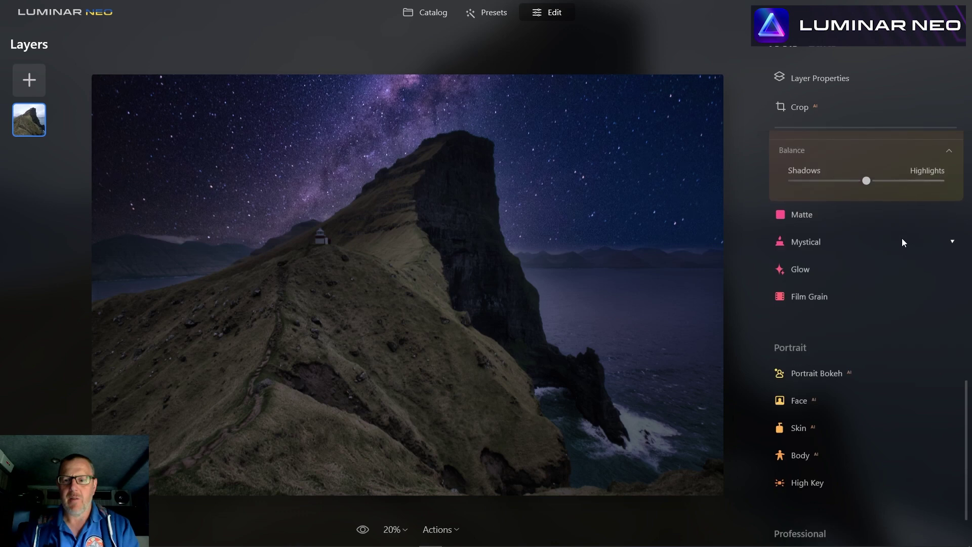
scroll(904, 242, "up", 5)
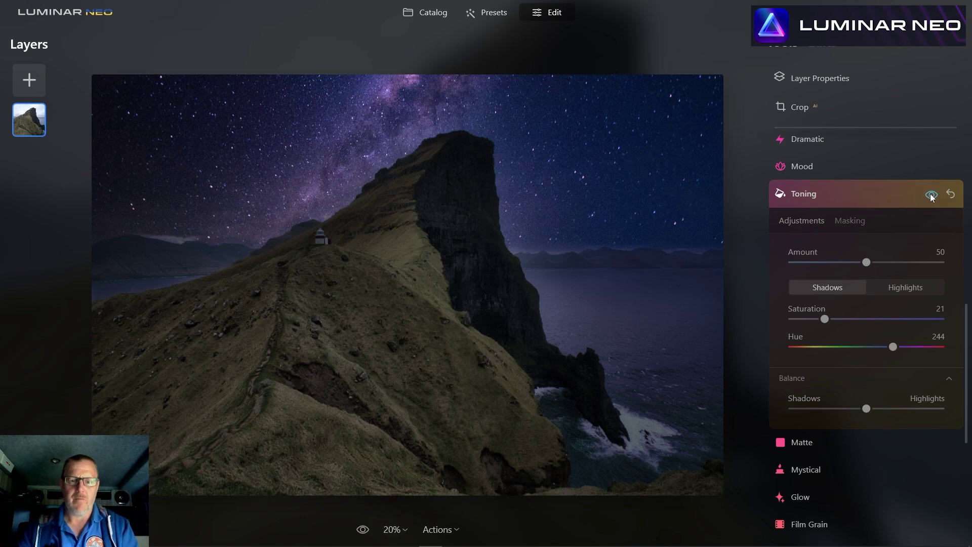
Compare the photo with and without Toning, and set the shadows' Hue to 258 and Saturation to 31.
left_click(931, 195)
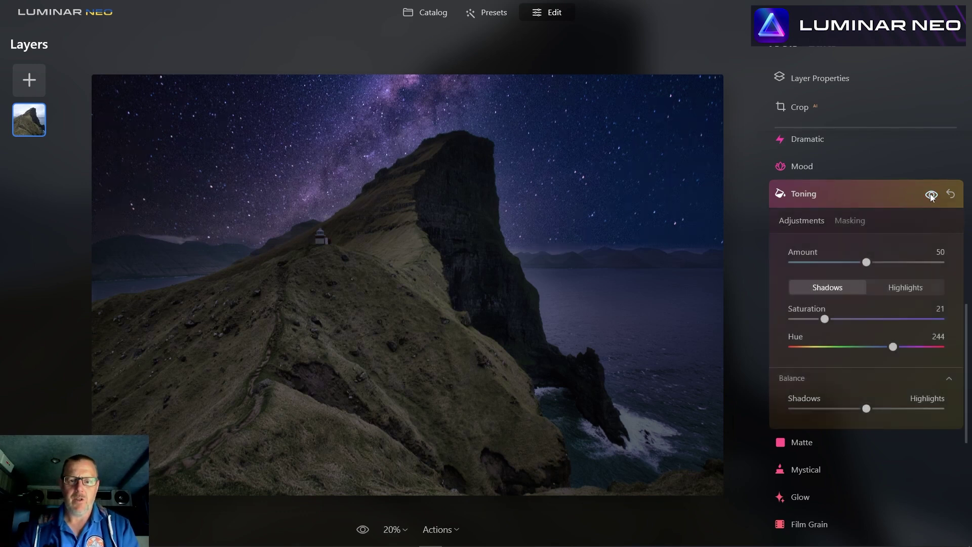
left_click(931, 196)
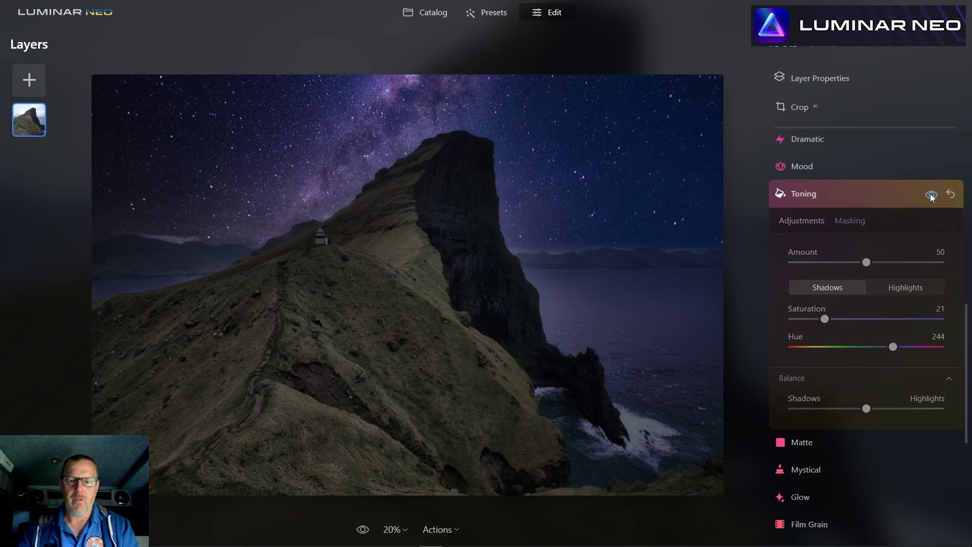
left_click(931, 196)
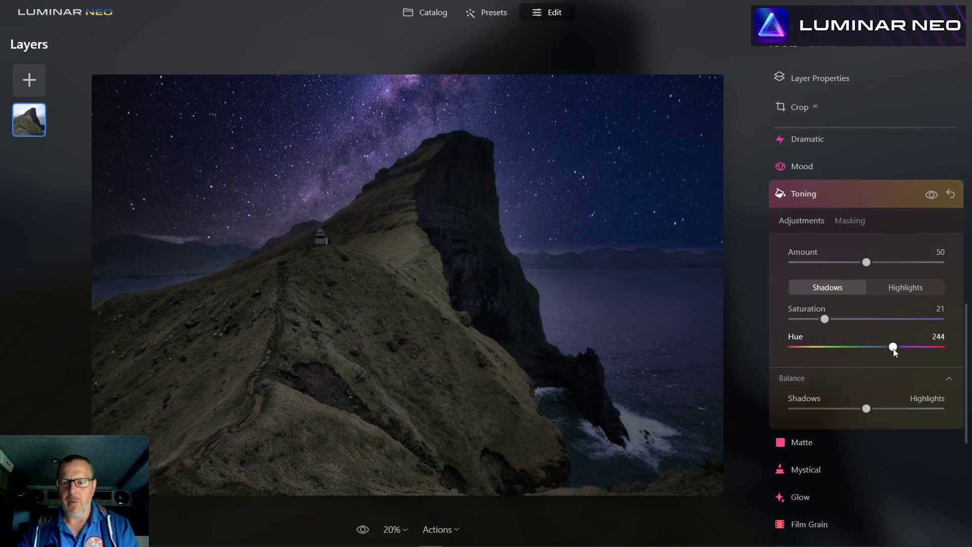
left_click_drag(893, 347, 900, 350)
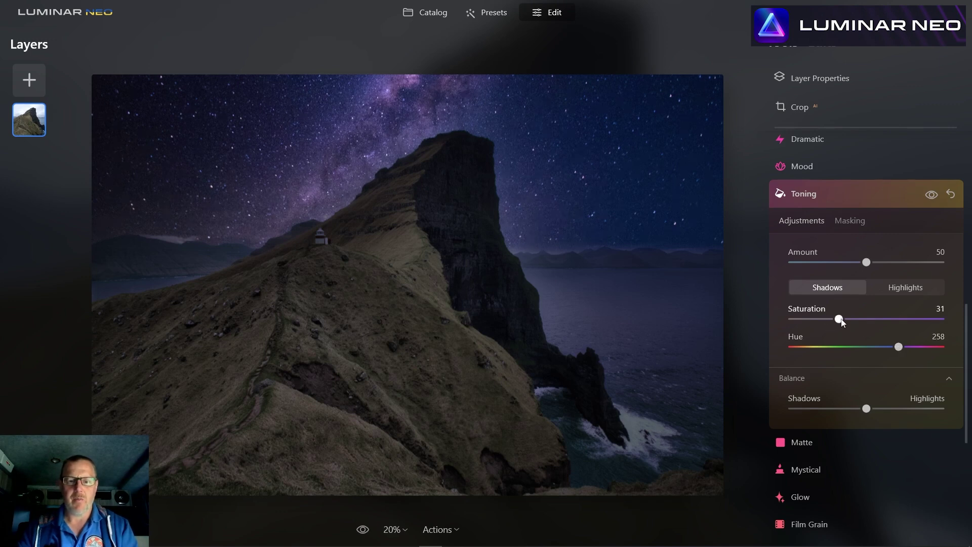
Fine-tune the Toning shadows to Saturation 27 and Hue 259, comparing the photo with and without the effect.
left_click(839, 319)
left_click_drag(839, 319, 837, 318)
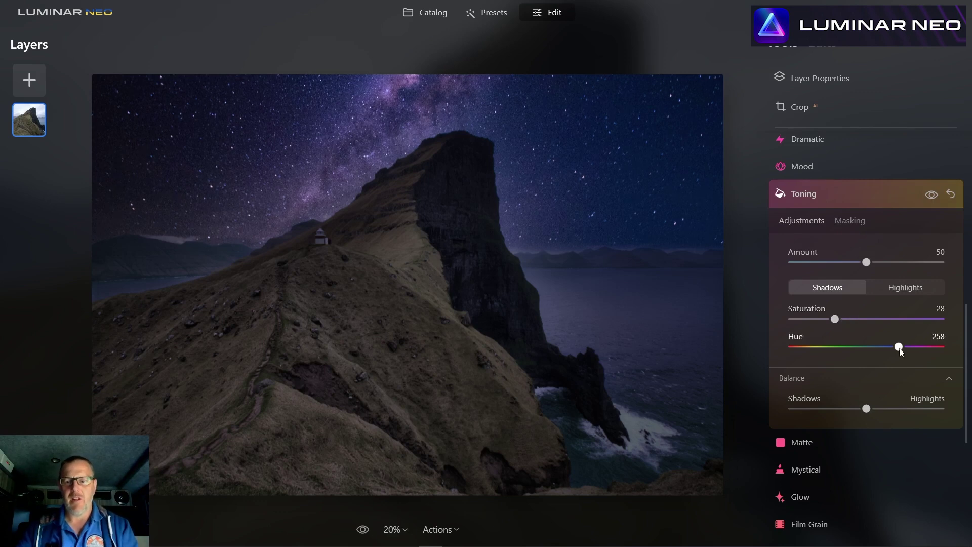
left_click_drag(900, 348, 895, 348)
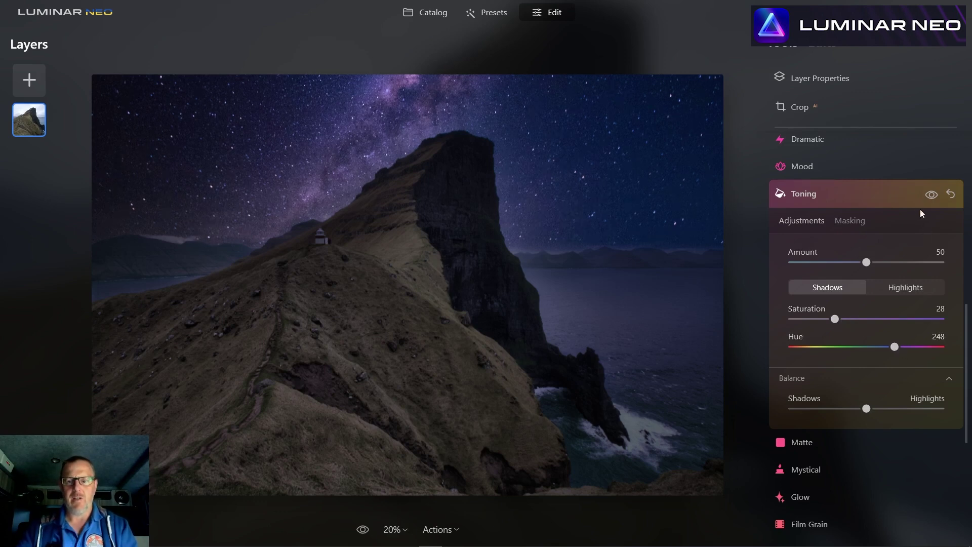
left_click(930, 196)
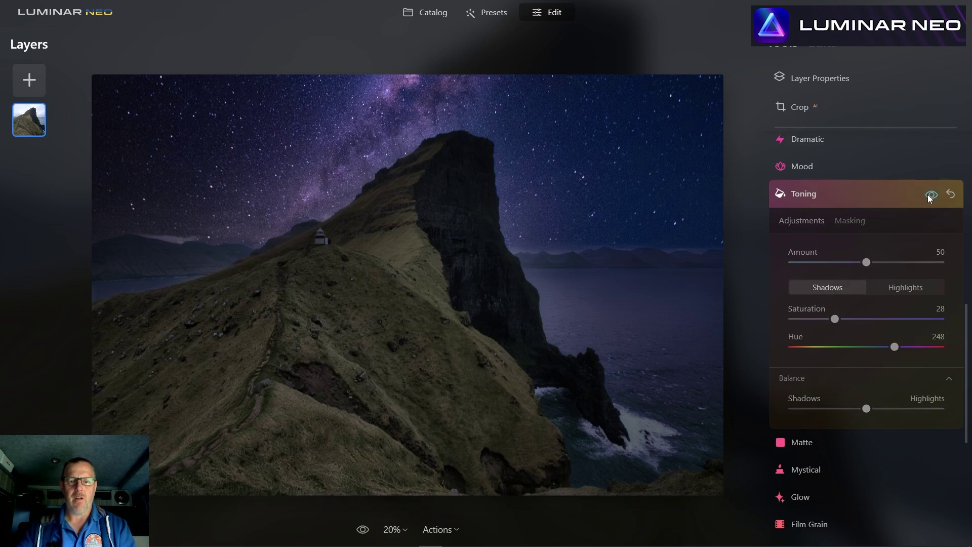
left_click(930, 196)
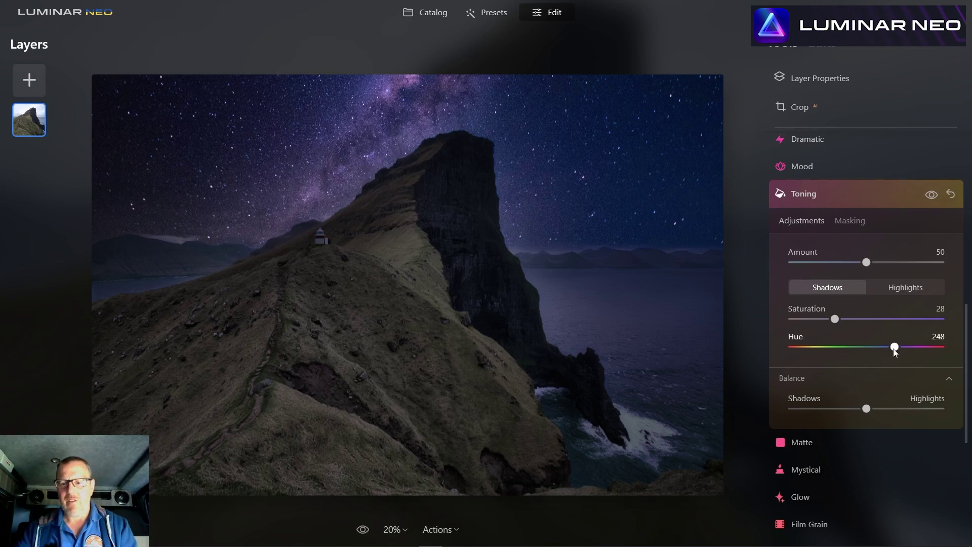
left_click_drag(895, 351, 898, 349)
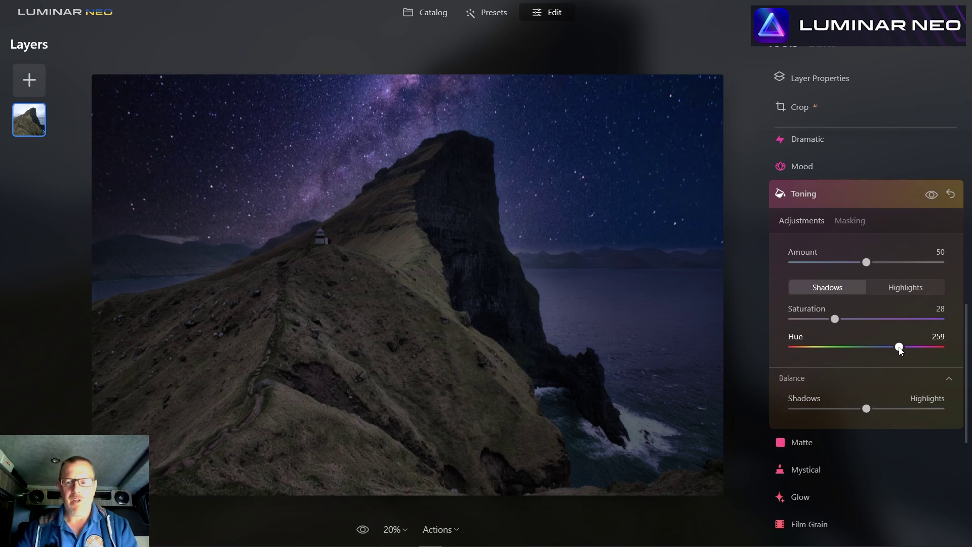
left_click(932, 196)
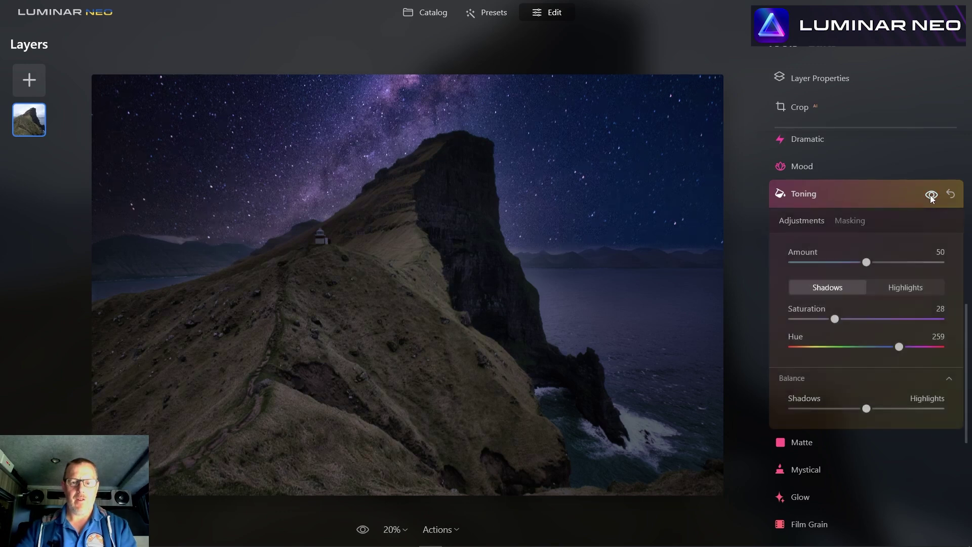
left_click_drag(835, 320, 833, 320)
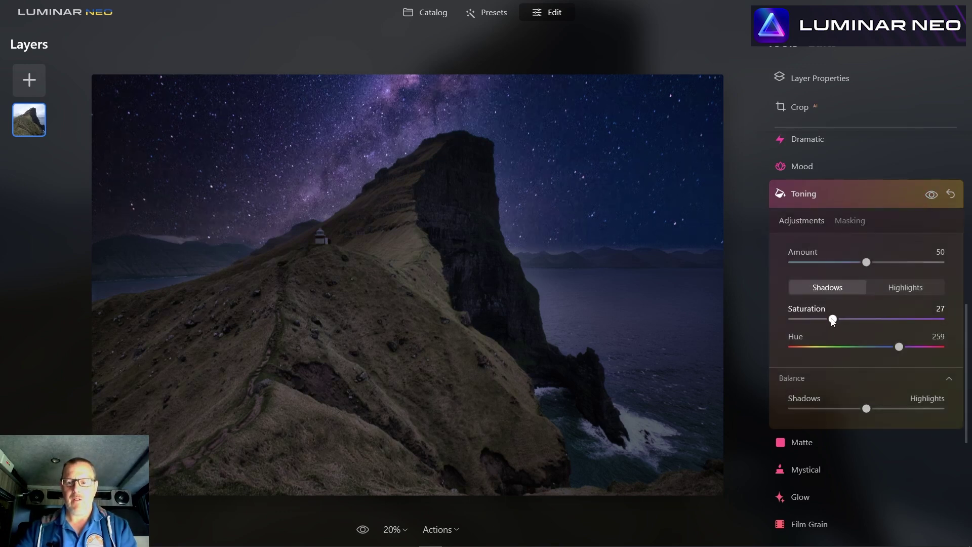
Tint the Toning highlights with Saturation 24 and Hue 218, and compare the photo with and without Toning.
left_click(909, 289)
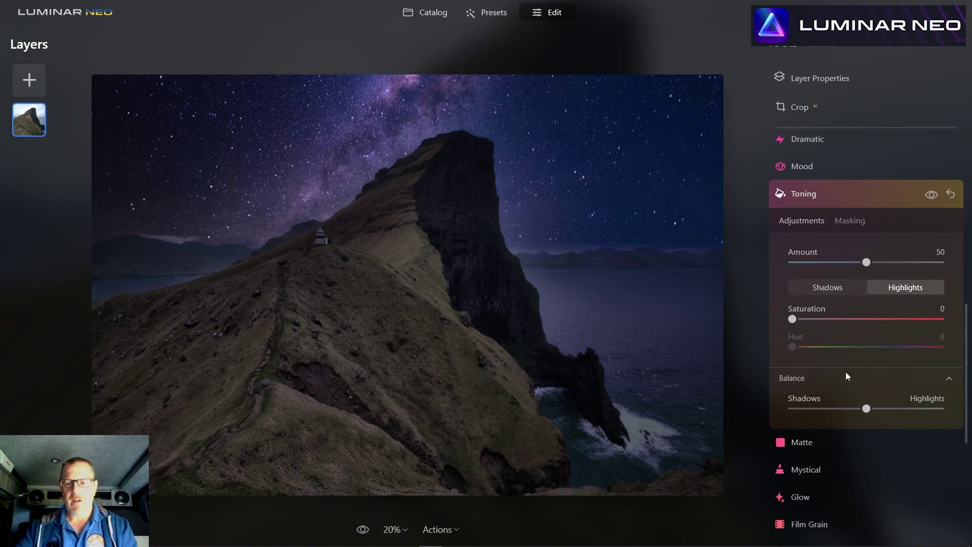
left_click_drag(798, 321, 862, 319)
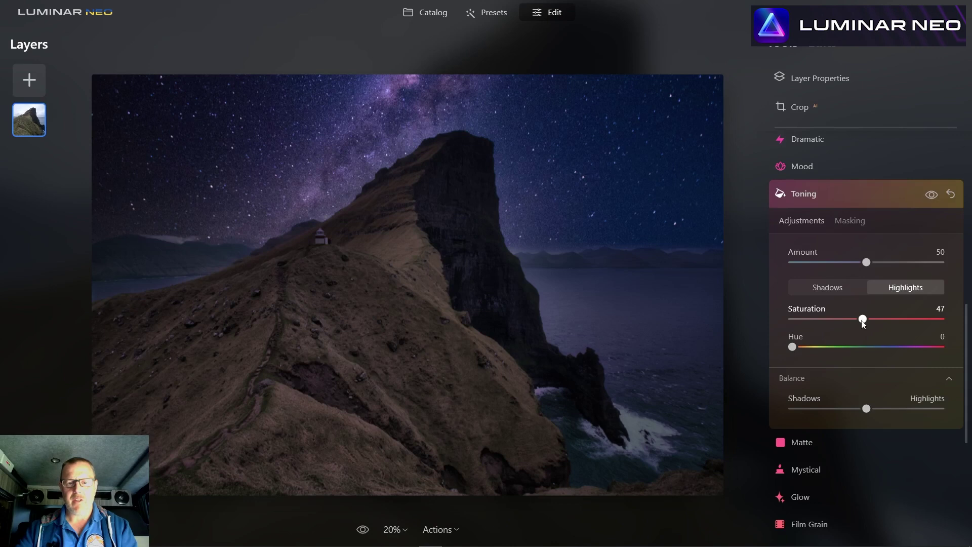
left_click_drag(794, 347, 884, 349)
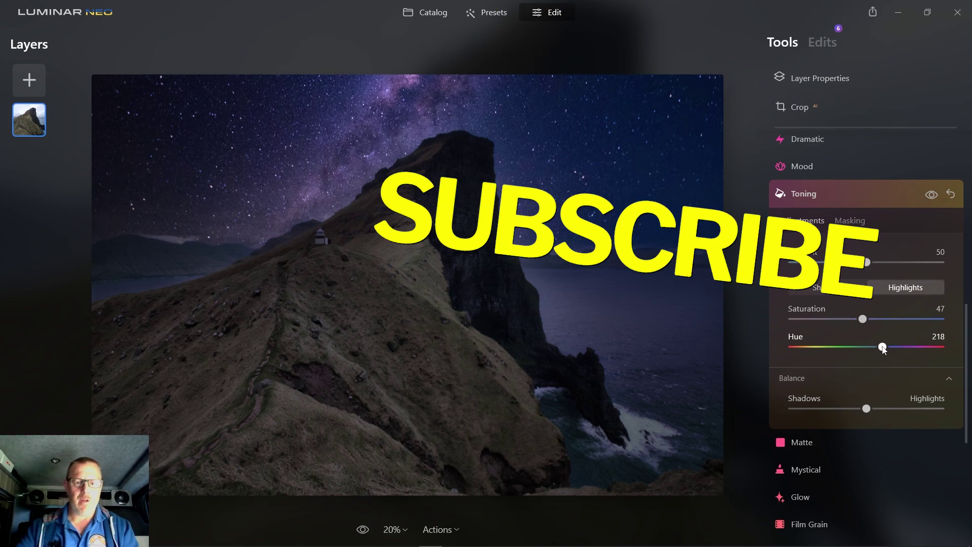
left_click_drag(864, 321, 830, 320)
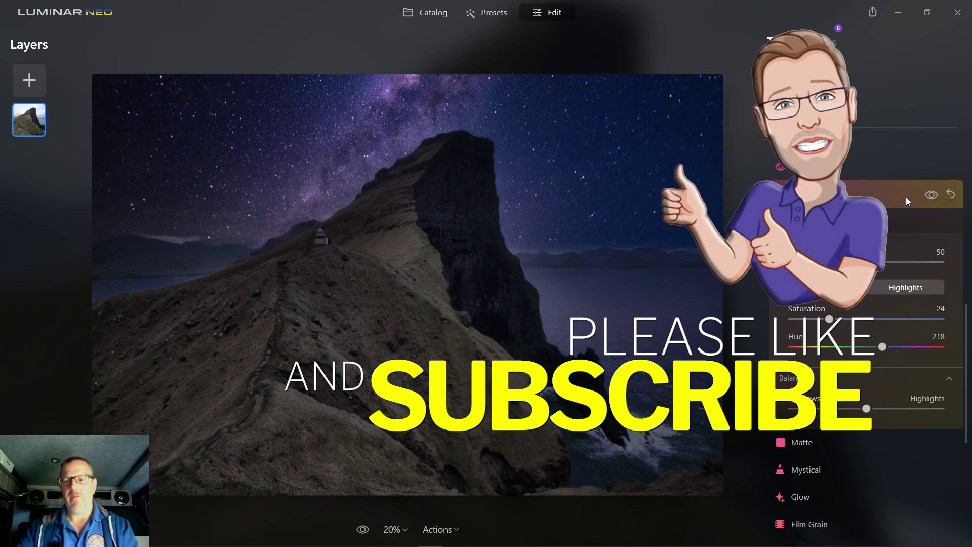
left_click(931, 197)
left_click(930, 195)
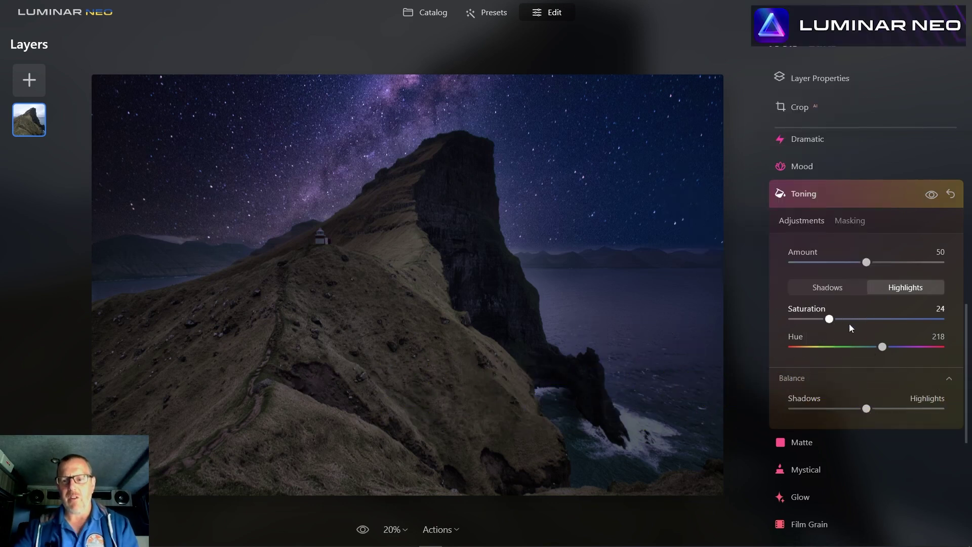
Reduce the Toning Amount to 38, compare the result with the original photo, and close the Toning settings.
left_click(827, 287)
left_click_drag(861, 262, 851, 267)
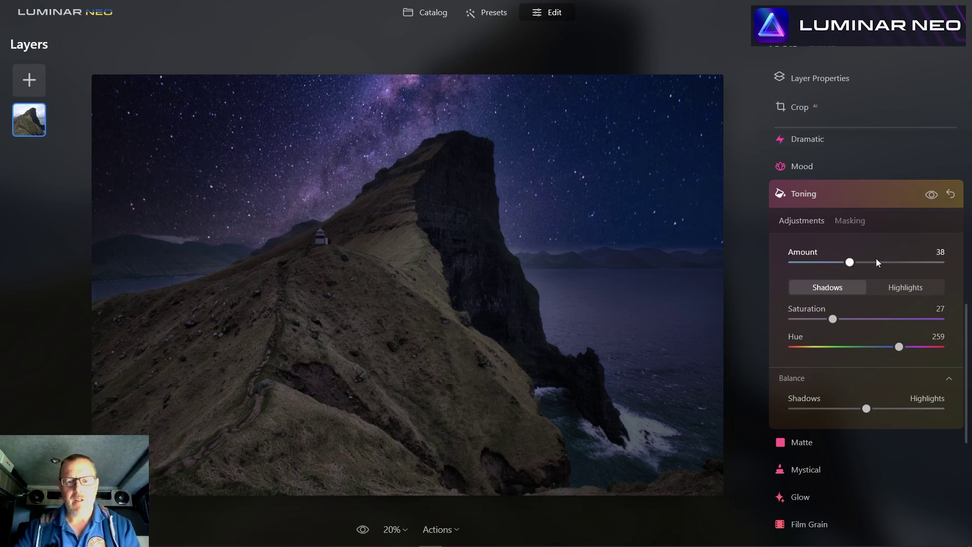
left_click(930, 196)
left_click(928, 198)
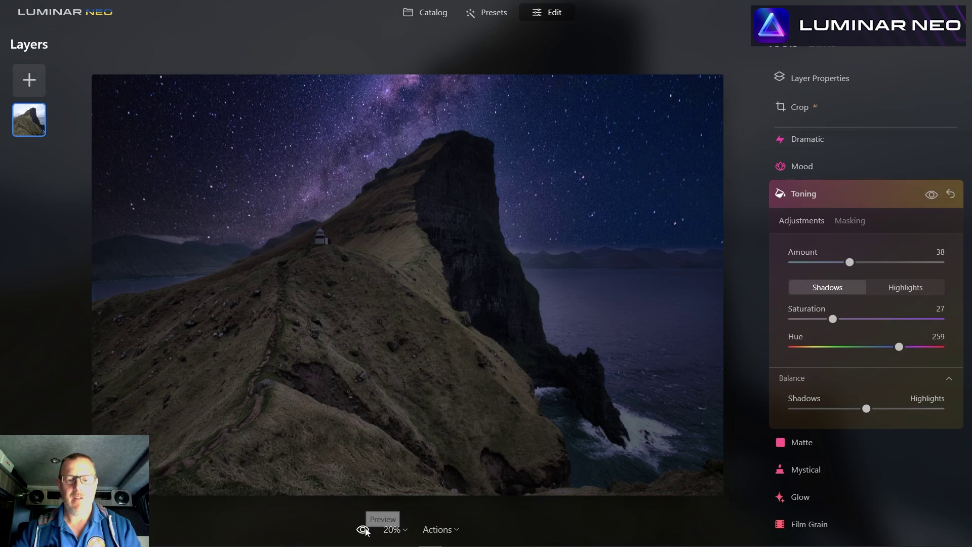
left_click_drag(363, 529, 365, 529)
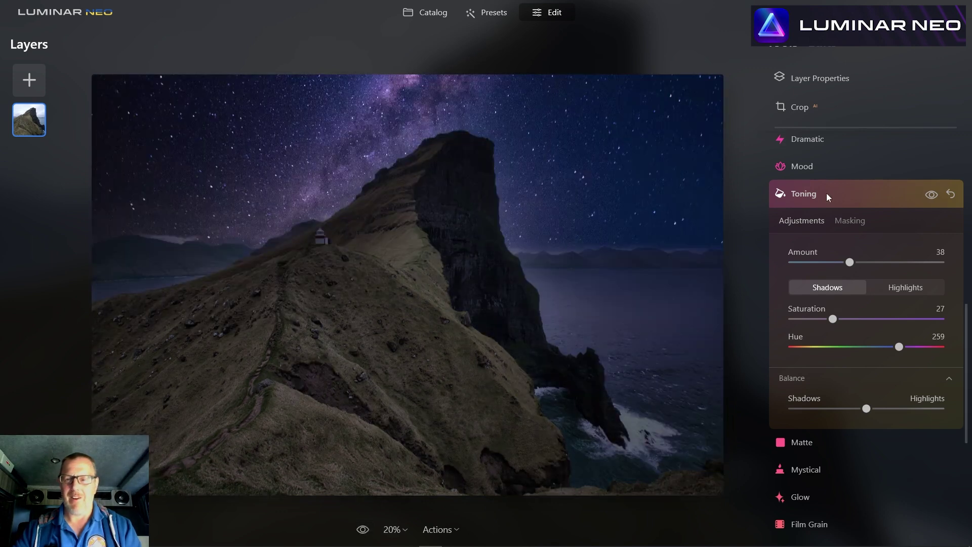
left_click(864, 189)
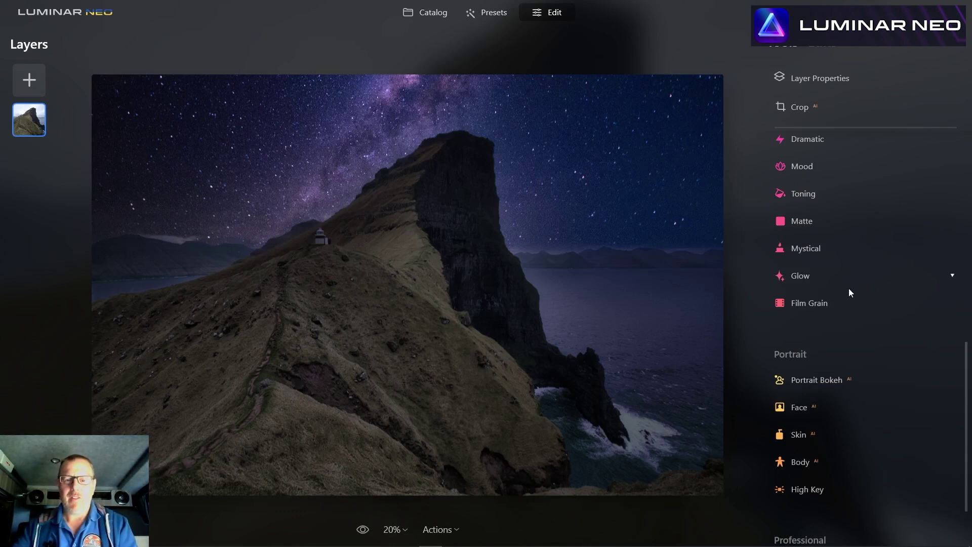
Try another Dramatic adjustment on the photo, setting its Amount back to 0.
scroll(838, 202, "up", 3)
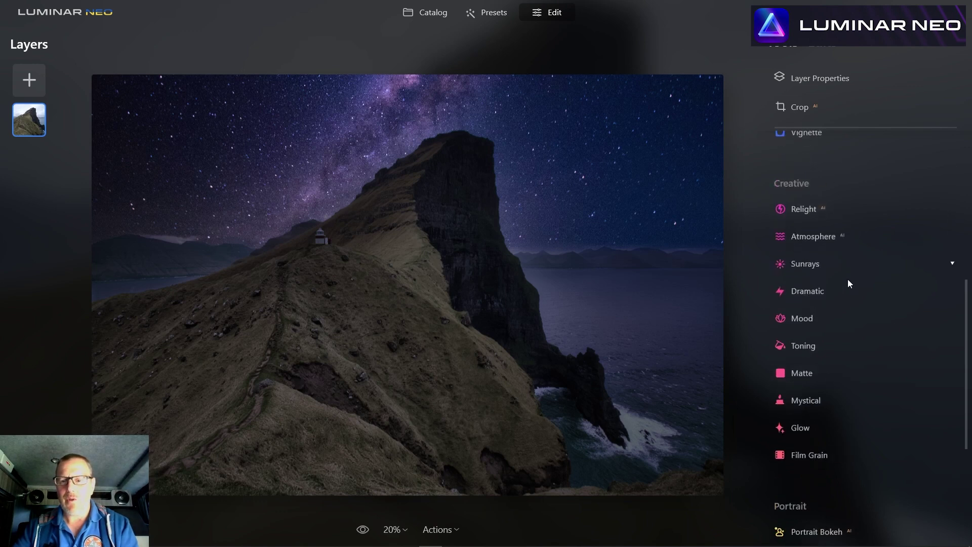
left_click(847, 291)
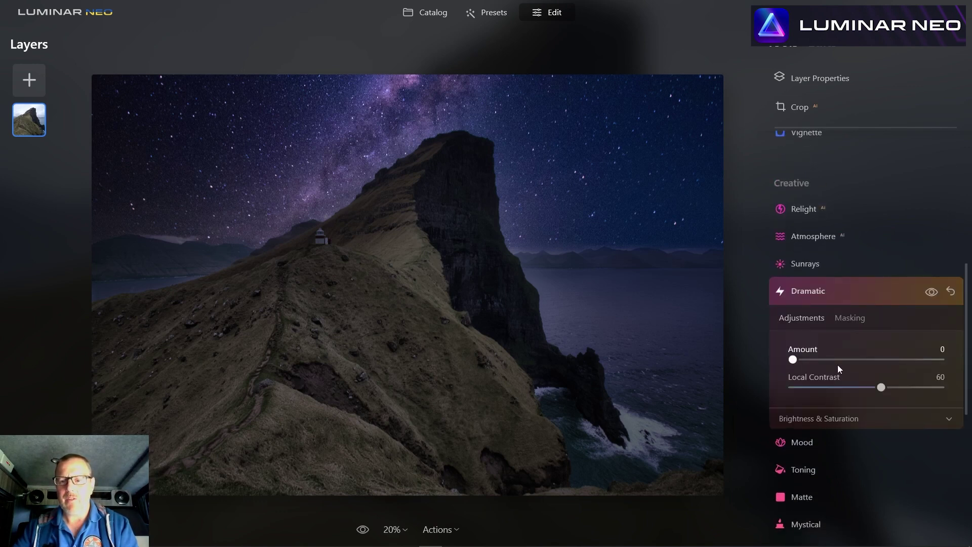
left_click_drag(837, 364, 790, 365)
left_click(879, 292)
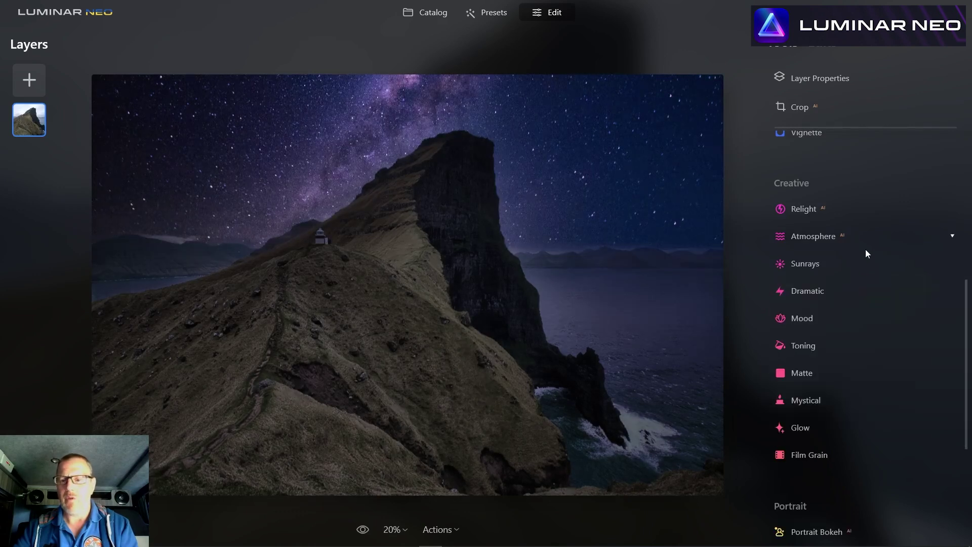
Darken the foreground with Relight AI, comparing a Brightness Near of -46 with the effect off, and settle on a slightly milder value.
left_click(865, 208)
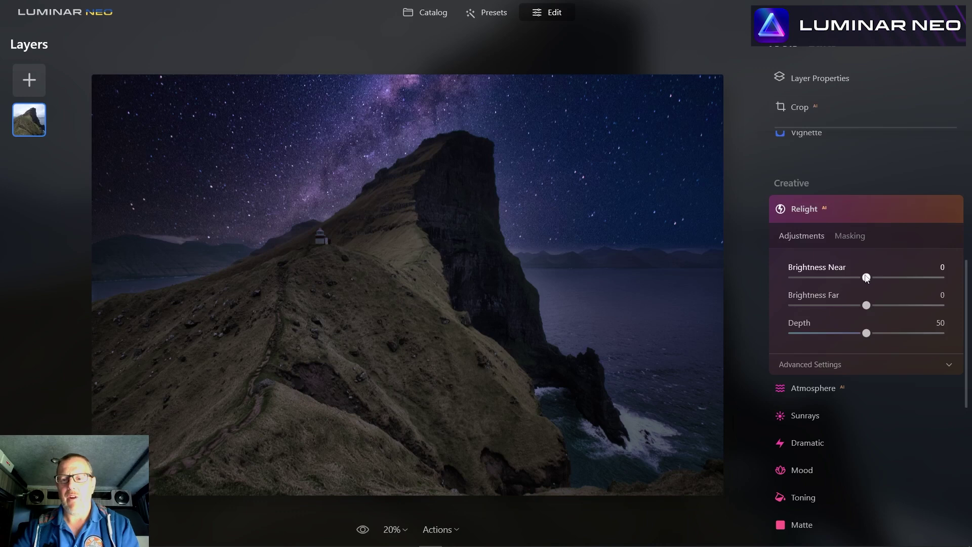
left_click_drag(866, 278, 839, 279)
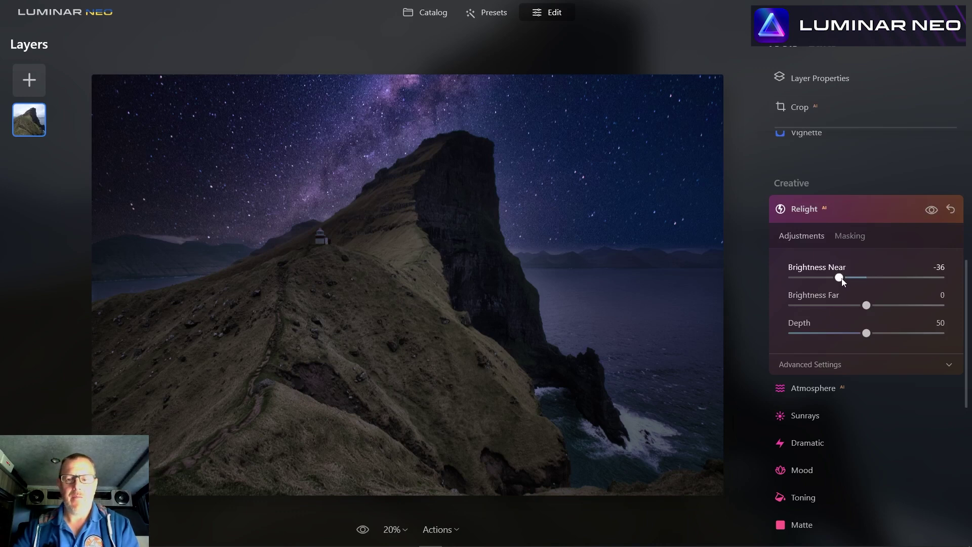
left_click_drag(842, 280, 834, 280)
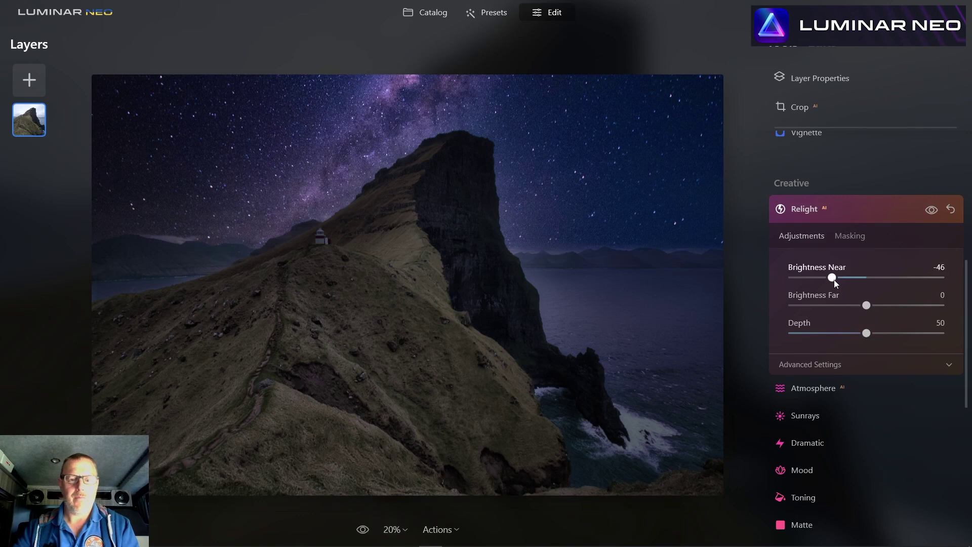
left_click(931, 210)
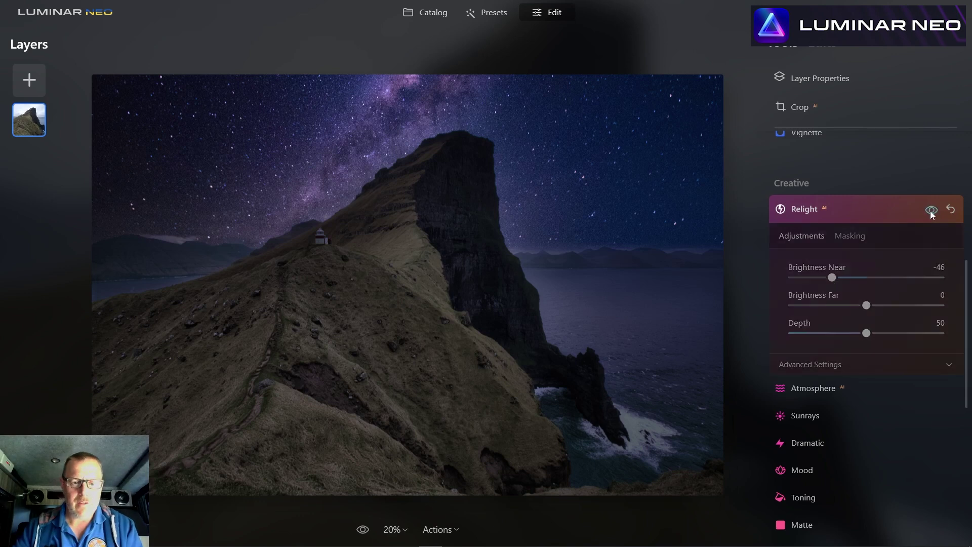
left_click(931, 211)
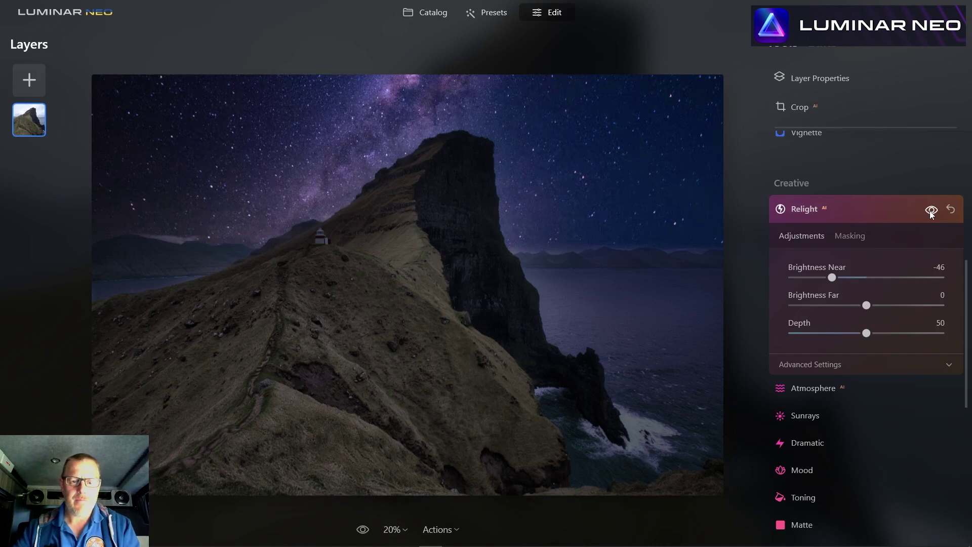
left_click(932, 211)
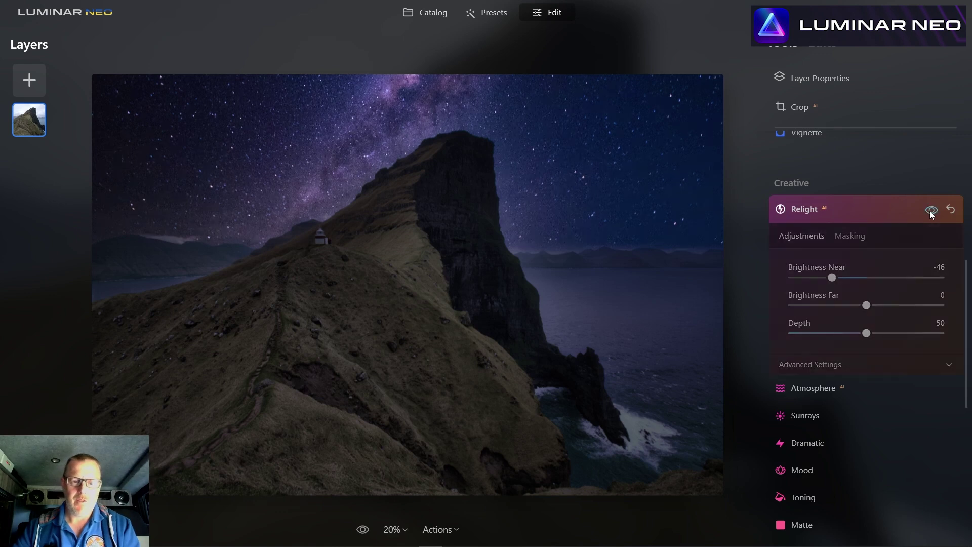
left_click(931, 211)
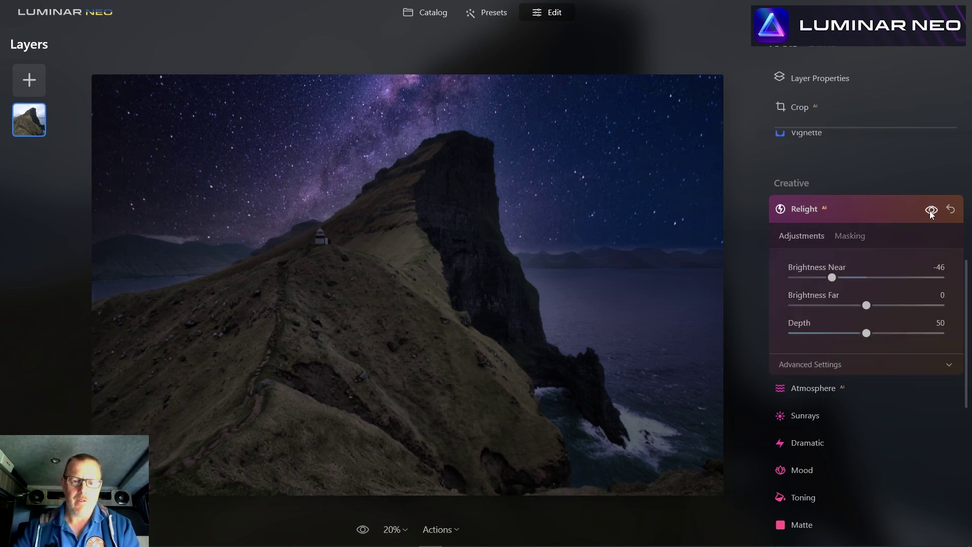
left_click(932, 211)
left_click(932, 212)
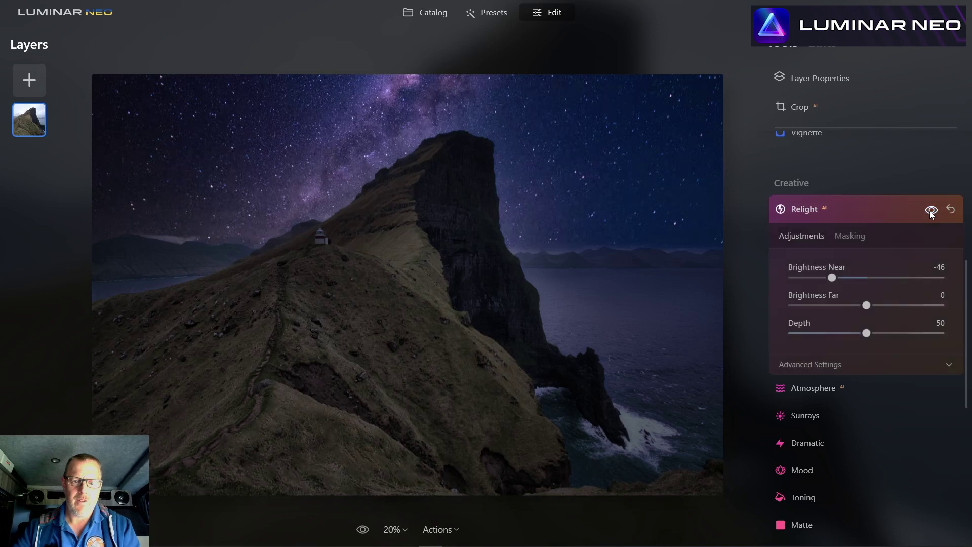
left_click_drag(833, 278, 847, 279)
left_click(869, 210)
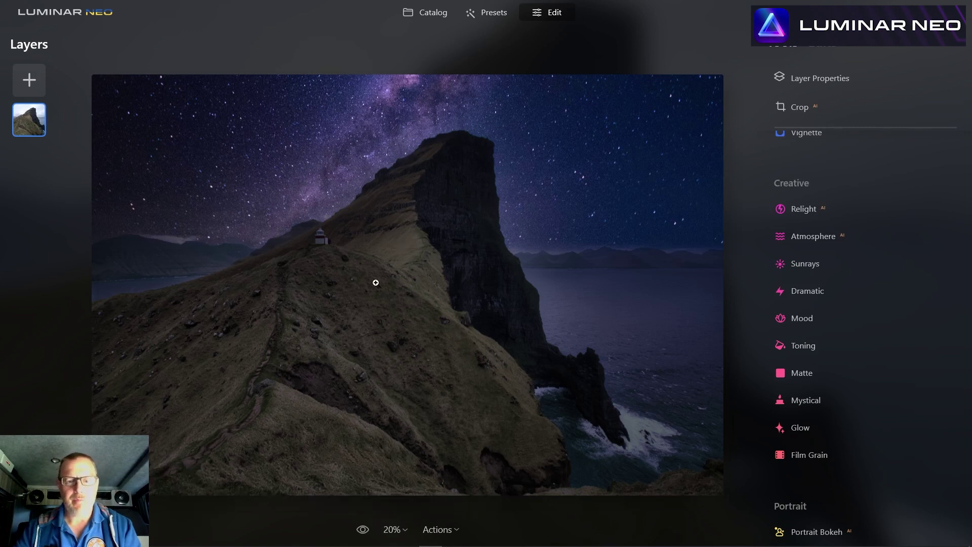
Set the Develop mask's Paint brush to Strength 61 and return to the Develop adjustments.
scroll(853, 232, "up", 5)
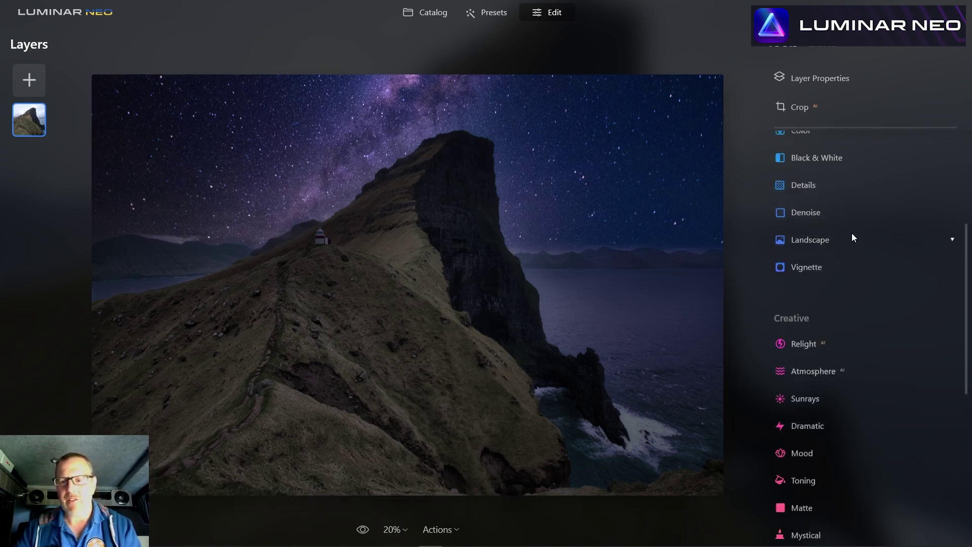
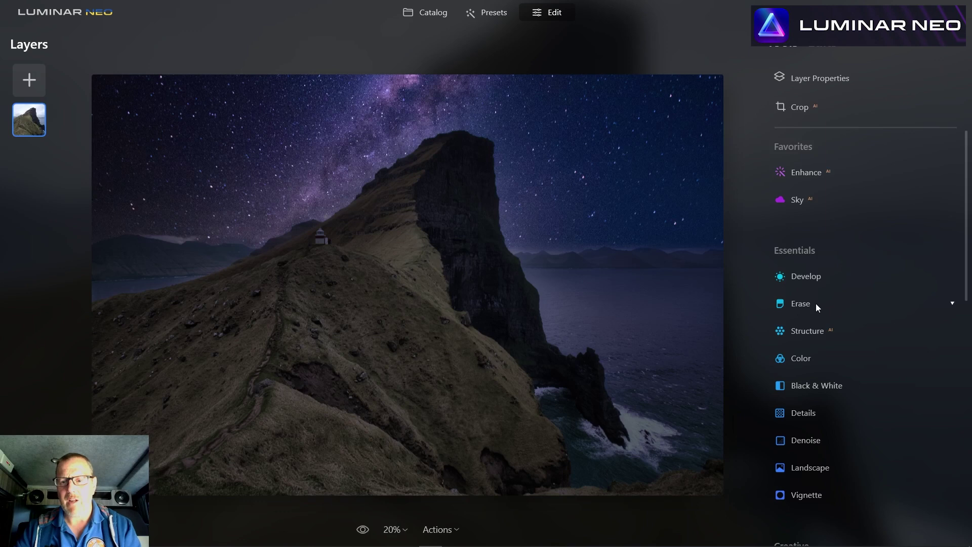
left_click(845, 277)
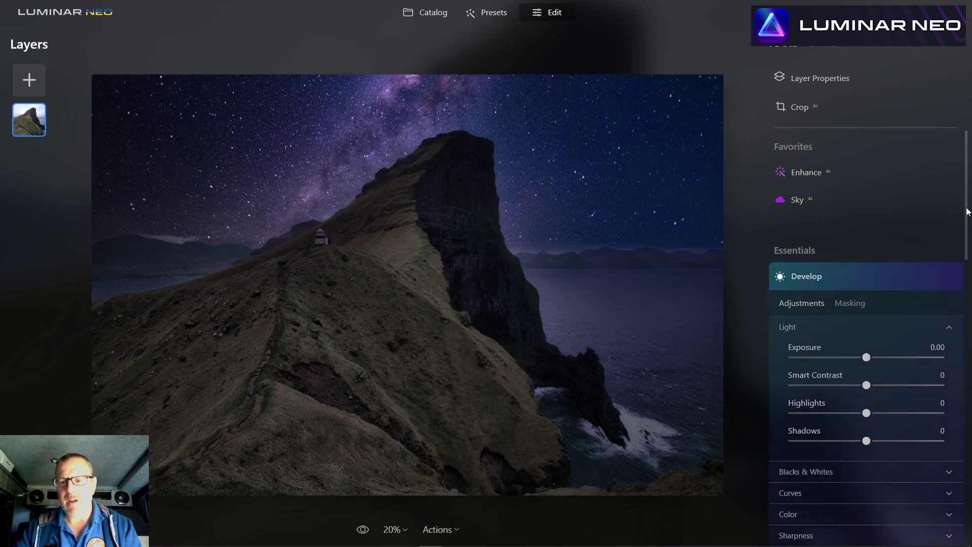
scroll(967, 211, "down", 2)
left_click(853, 194)
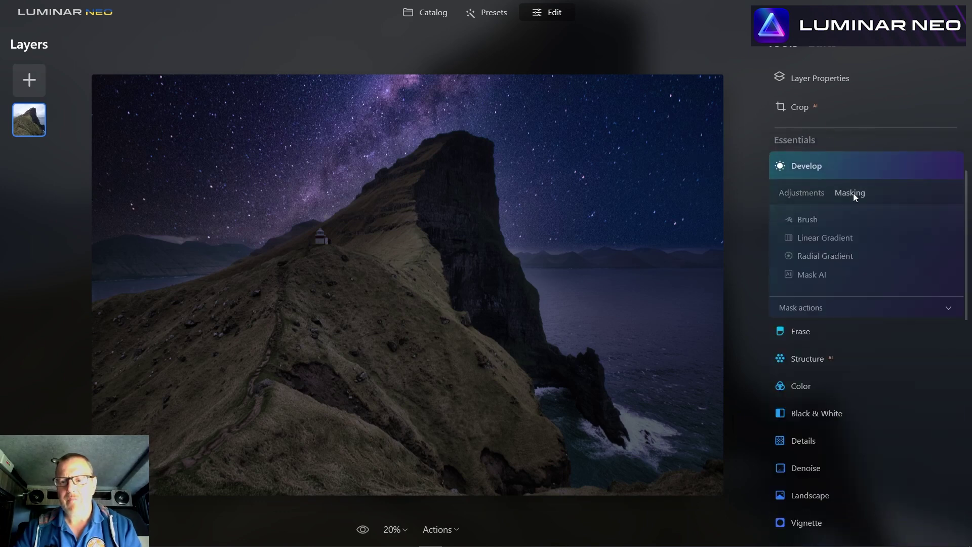
left_click(802, 220)
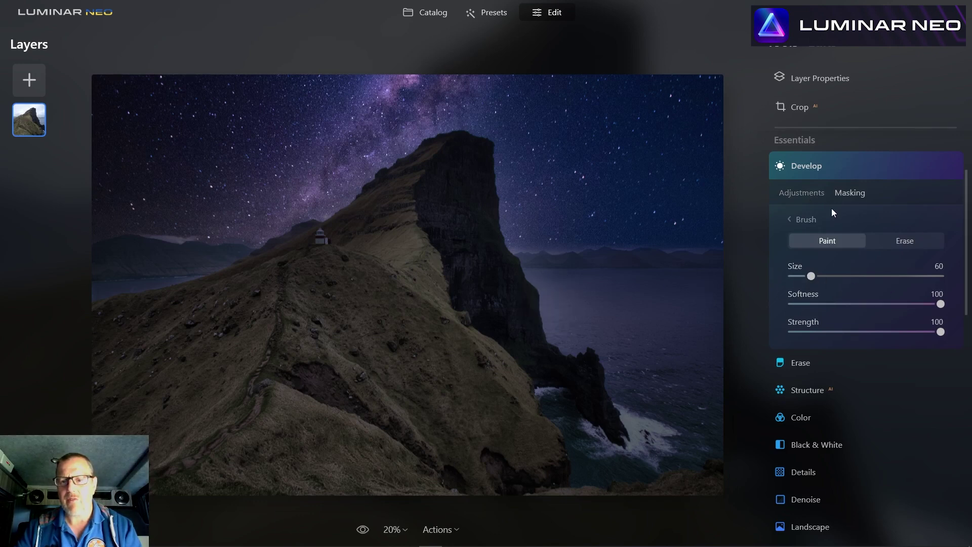
left_click_drag(940, 331, 883, 331)
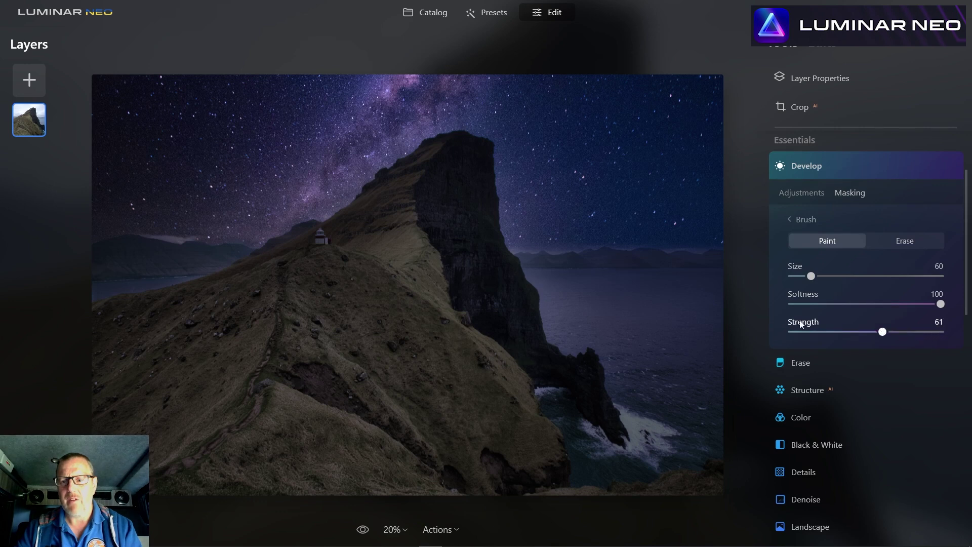
left_click(798, 193)
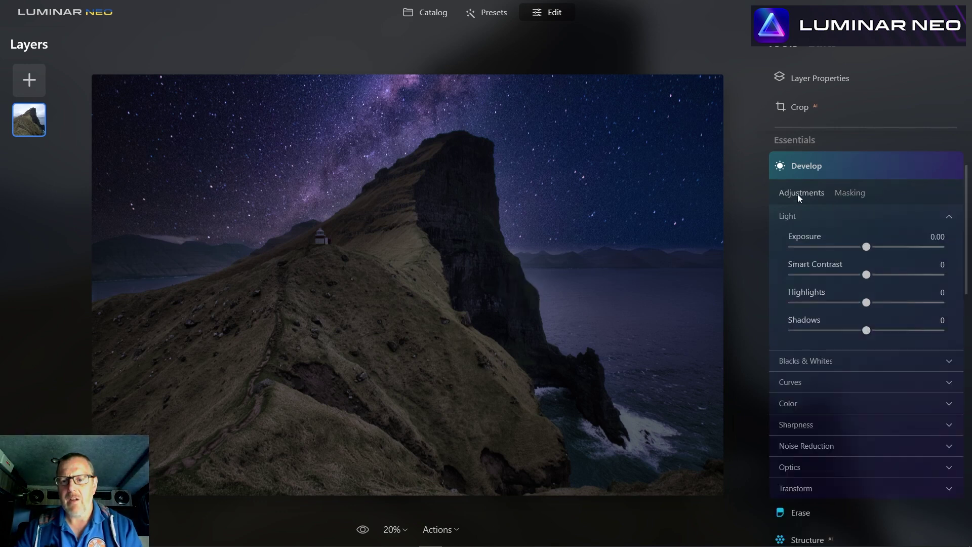
Try a Develop Exposure of 0.41, reset it for comparison, and set it to 0.41 again.
left_click_drag(867, 246, 872, 248)
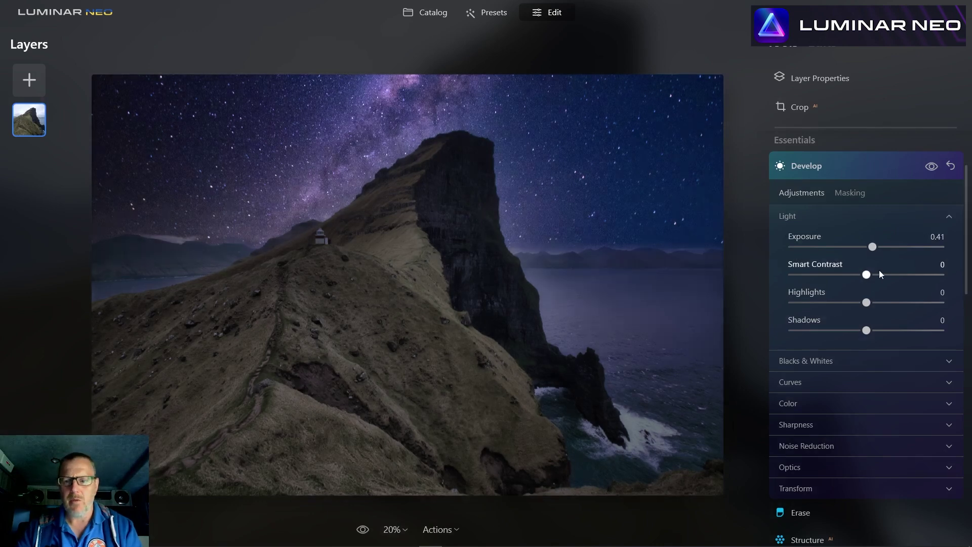
double_click(873, 247)
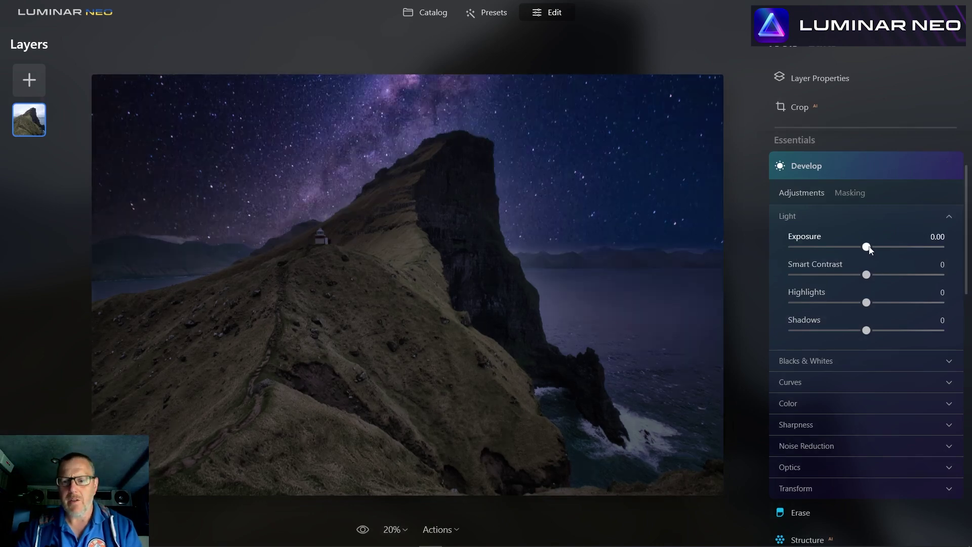
left_click_drag(867, 247, 872, 247)
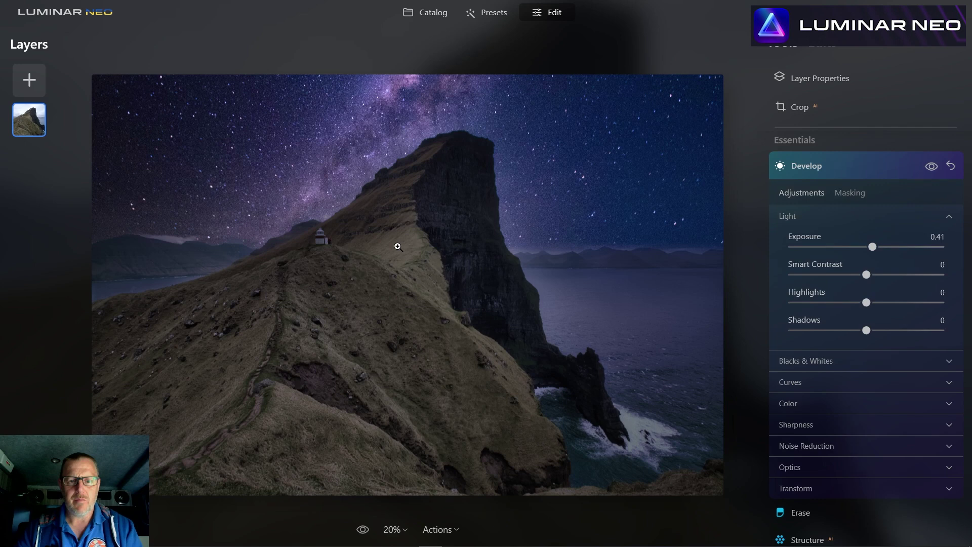
Return to the Develop mask brush, compare the effect on and off, and erase the mask along the pale ridge beside the dark cliff.
left_click(854, 194)
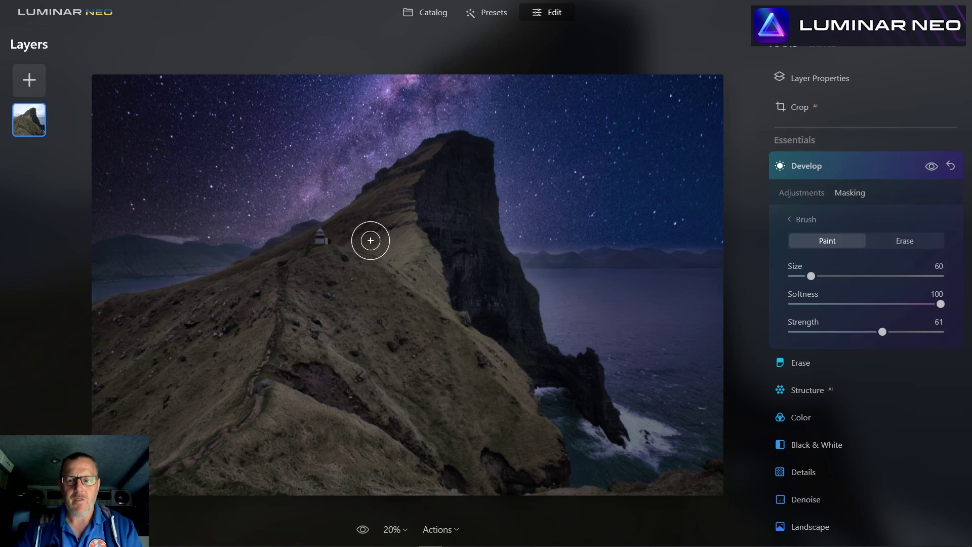
left_click(932, 167)
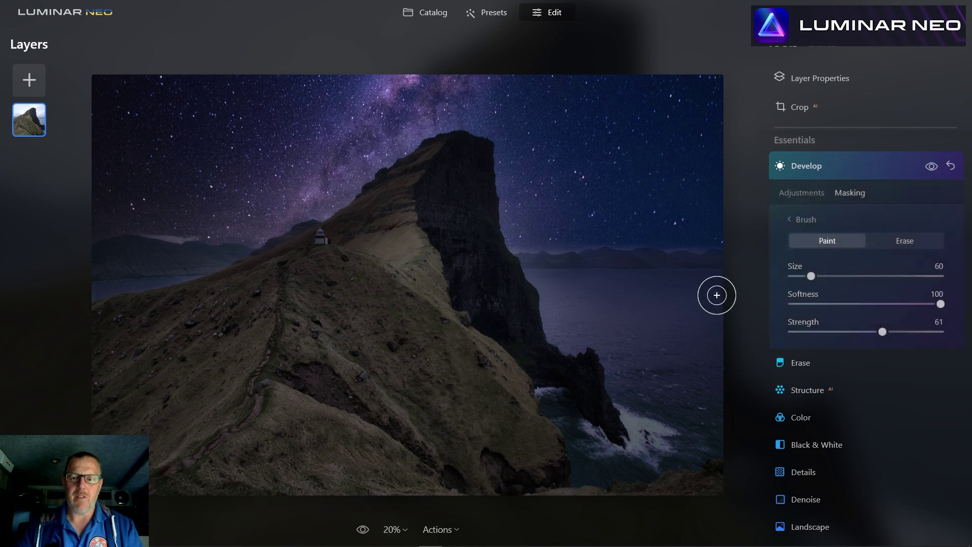
key("alt")
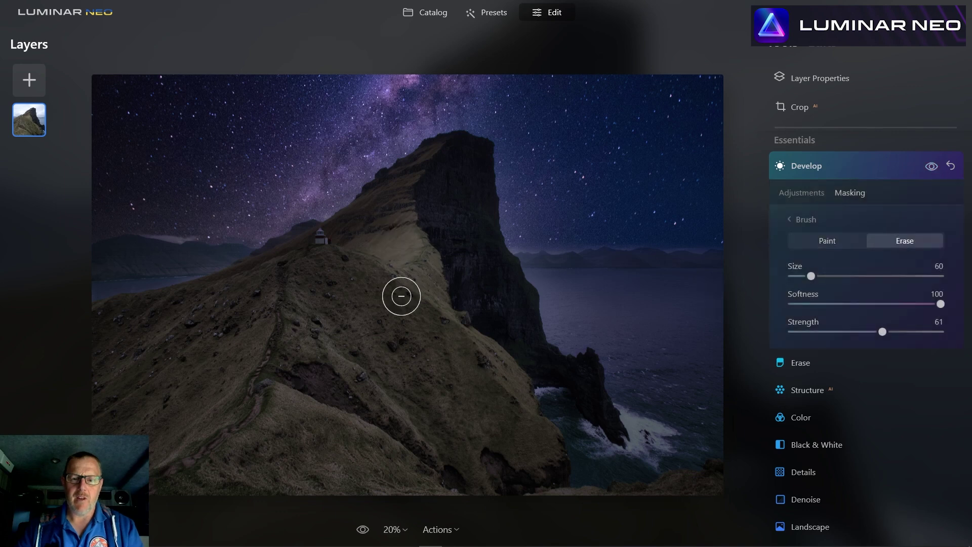
mouse_move(374, 223)
left_mouse_down()
mouse_move(445, 245)
mouse_move(438, 270)
left_mouse_up()
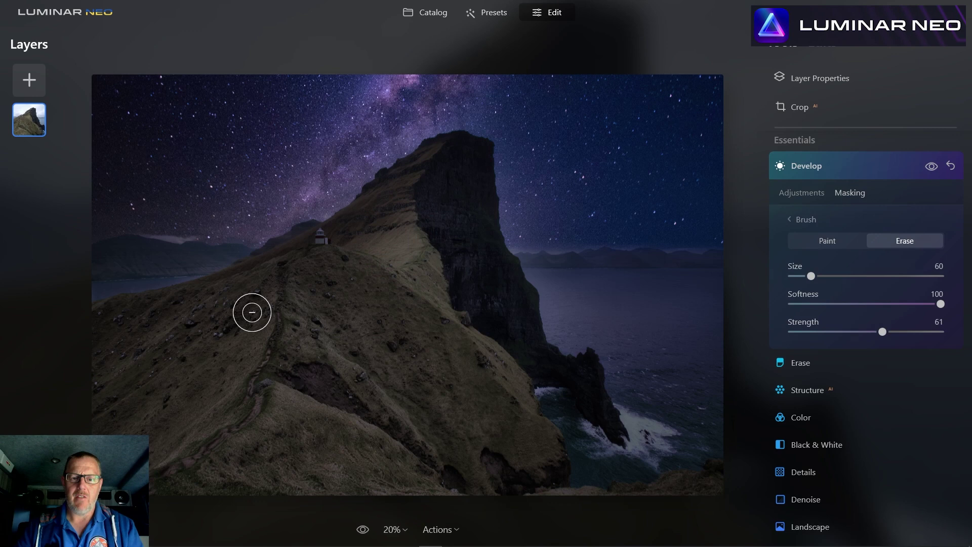
Reduce the mask eraser's Size to 45 and erase the Develop effect over parts of the grassy hillside below the lighthouse.
left_click_drag(810, 276, 806, 277)
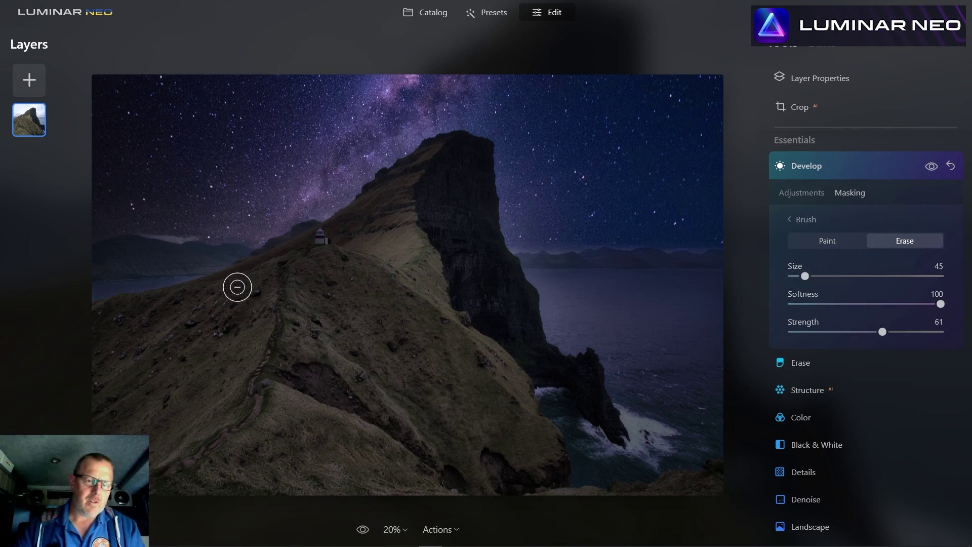
left_click_drag(179, 317, 115, 363)
mouse_move(258, 319)
left_mouse_down()
mouse_move(217, 388)
mouse_move(237, 390)
left_mouse_up()
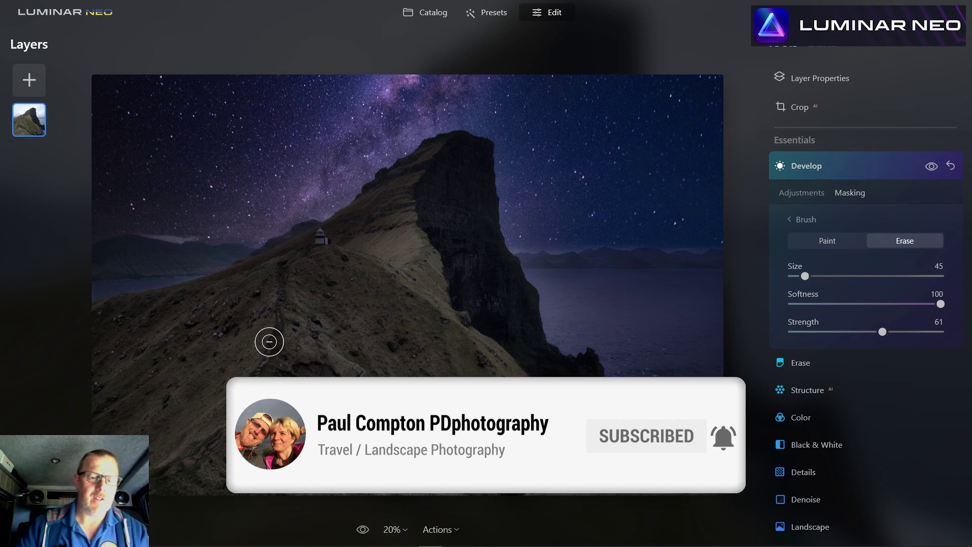
Return to the Develop adjustments and compare the photo with the Develop effect off and on.
left_click(801, 192)
left_click(931, 191)
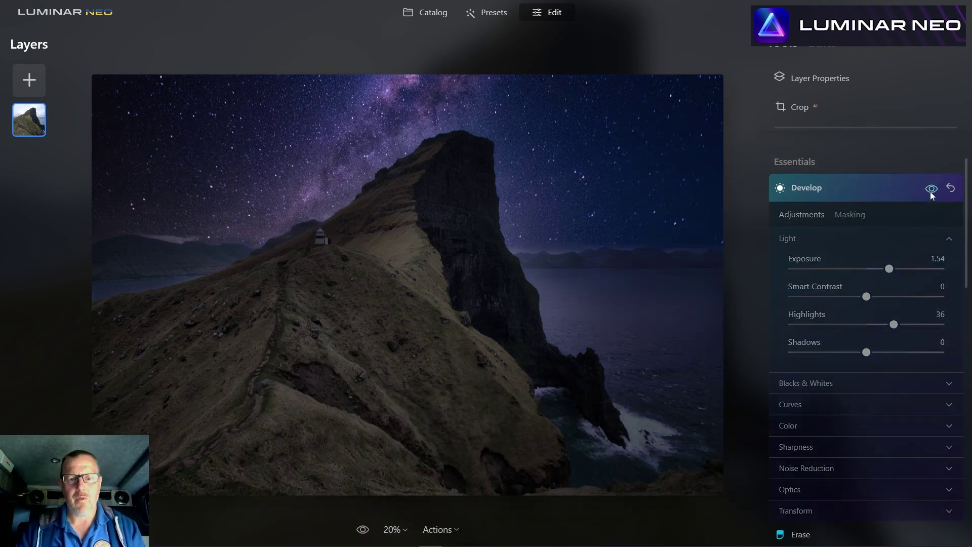
left_click(931, 191)
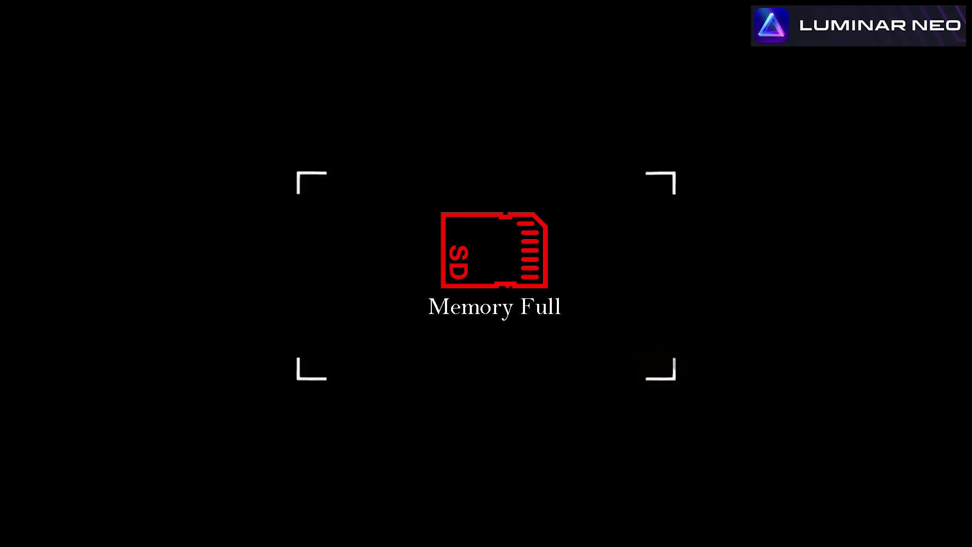